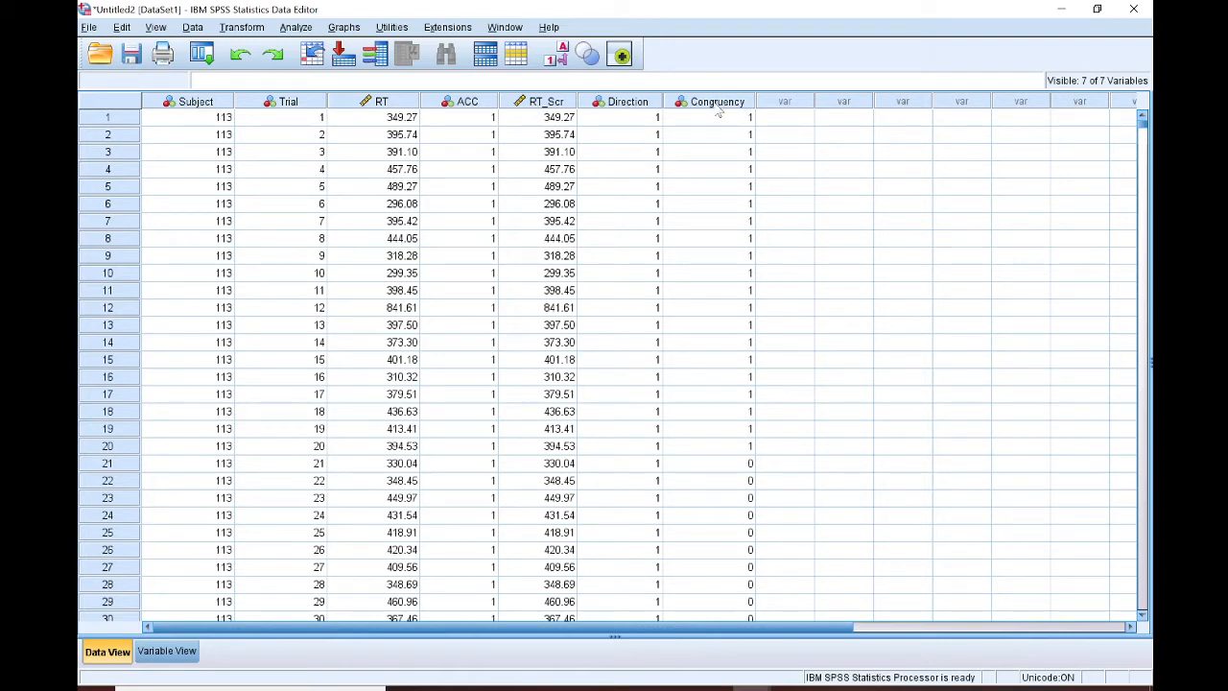
Start a clustered bar chart in the Chart Builder.
{"action": "mouse_move", "coordinate": [719, 112]}
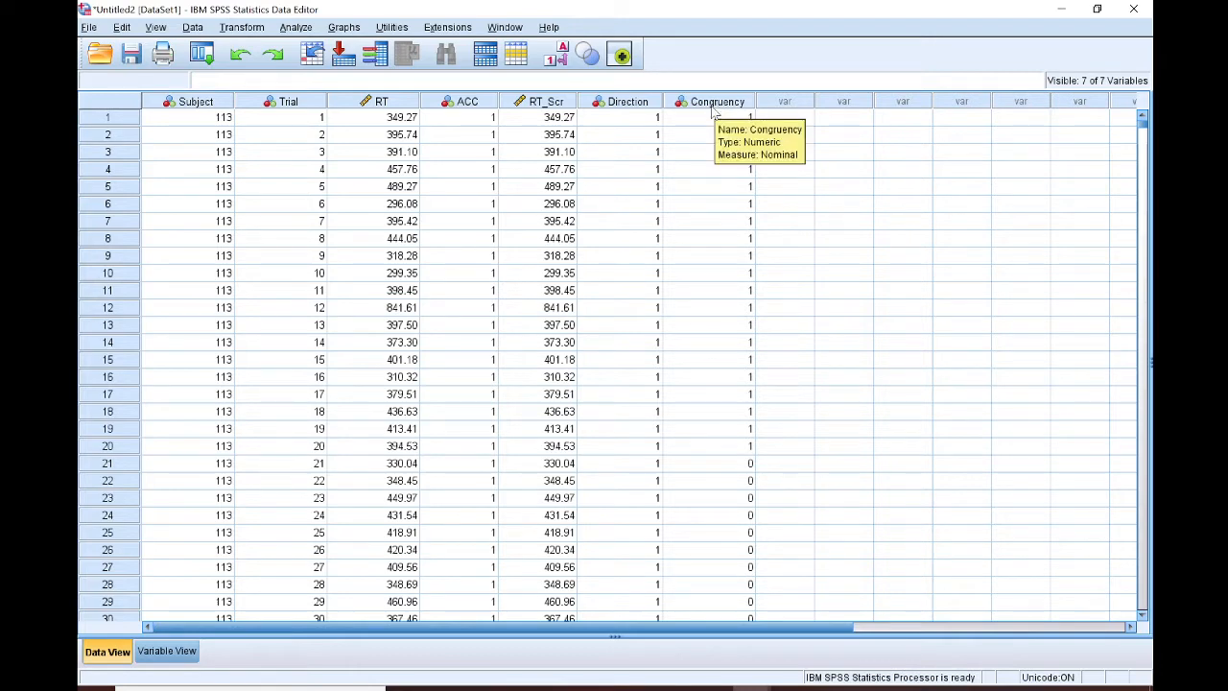
{"action": "left_click", "coordinate": [345, 28]}
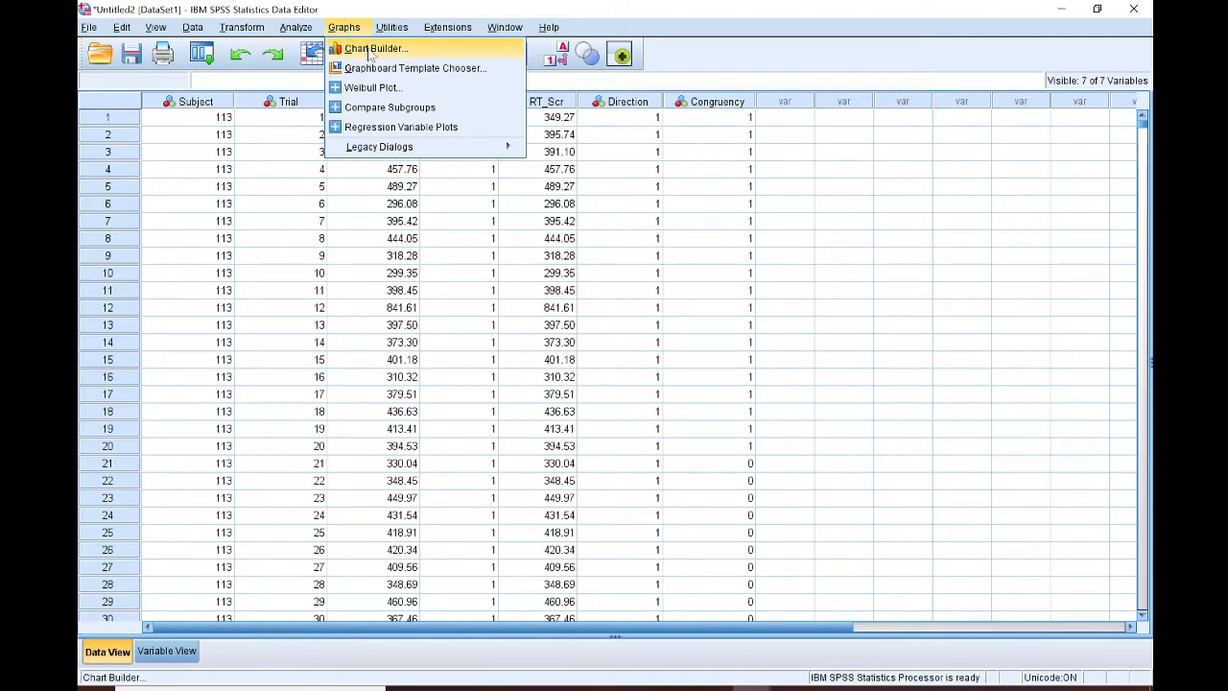
{"action": "left_click", "coordinate": [371, 53]}
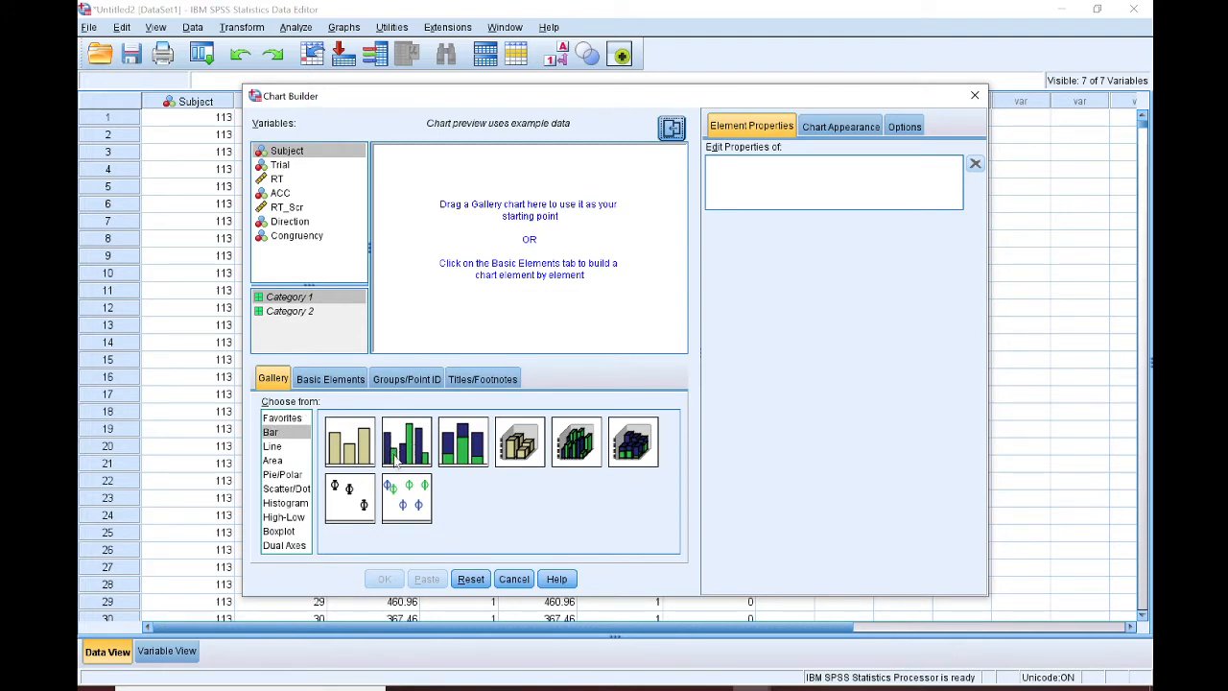
{"action": "left_click_drag", "start_coordinate": [407, 459], "coordinate": [535, 271]}
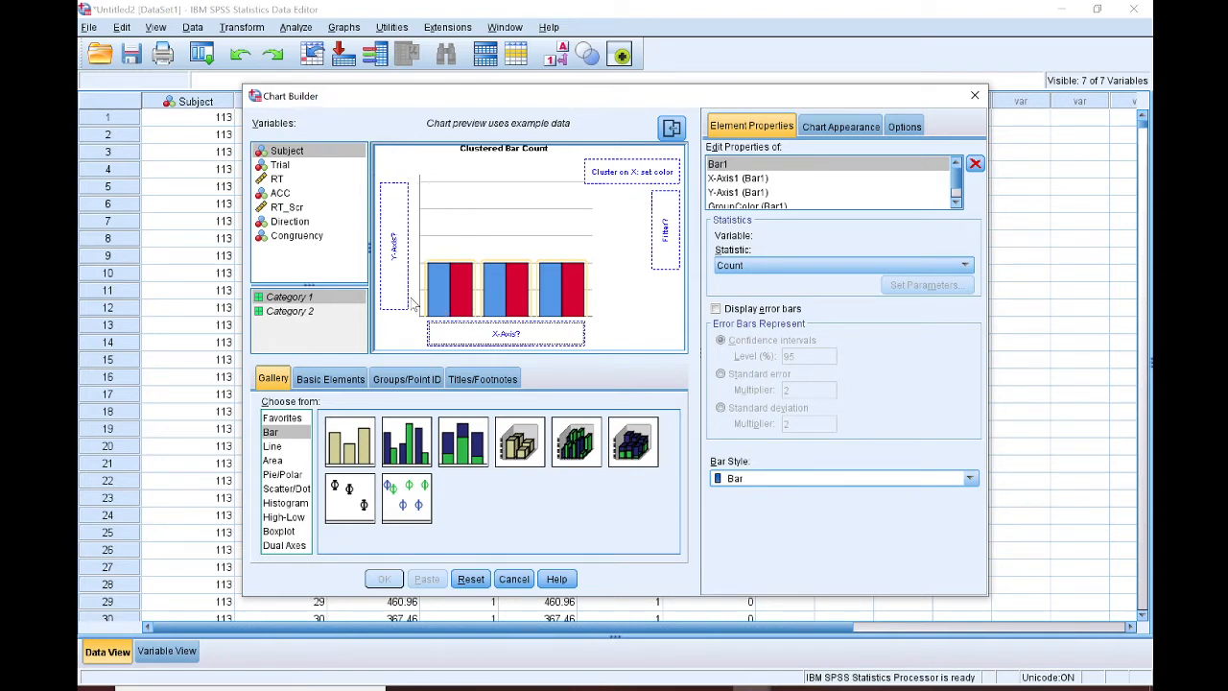
Assign RT_Scr to the chart's y-axis, Direction to the x-axis, and Congruency as the cluster colour variable.
{"action": "left_click", "coordinate": [276, 207]}
{"action": "left_click_drag", "start_coordinate": [277, 207], "coordinate": [396, 247]}
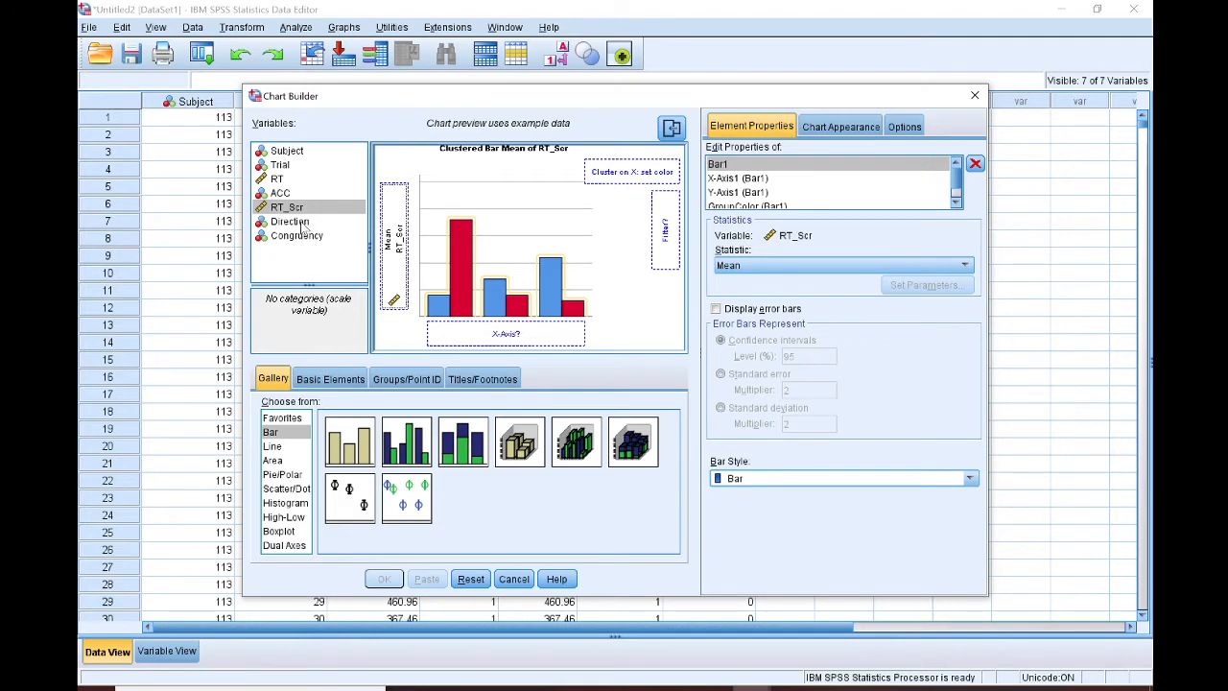
{"action": "left_click_drag", "start_coordinate": [304, 225], "coordinate": [497, 334]}
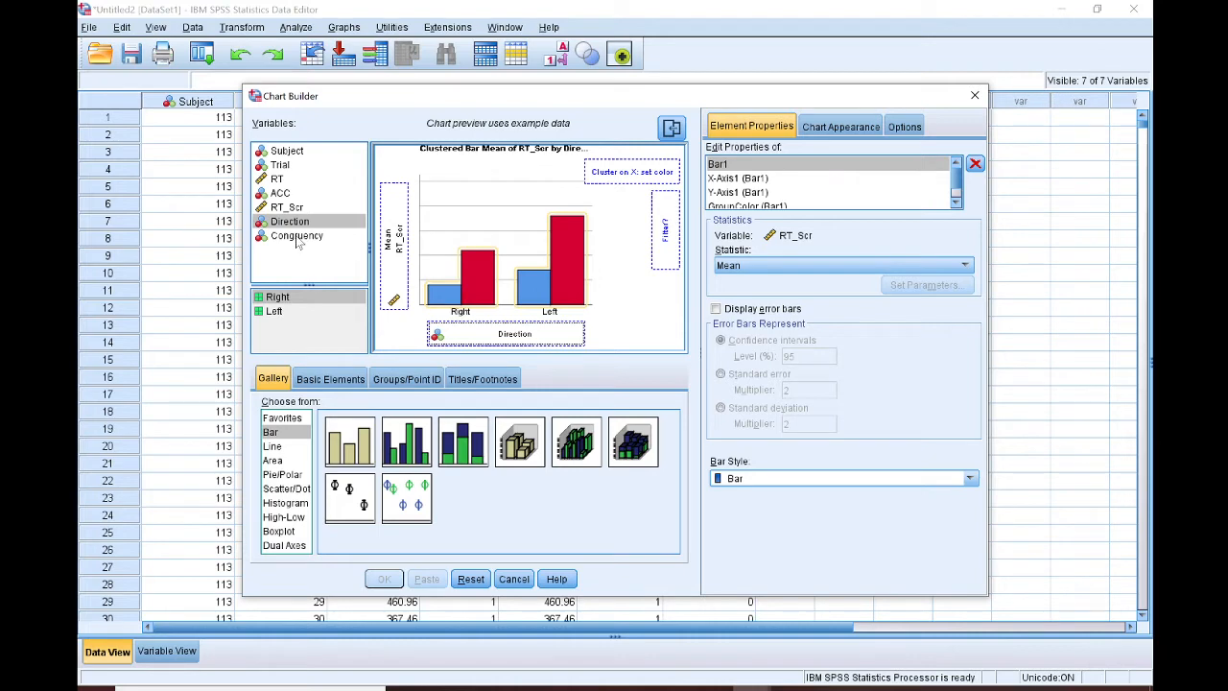
{"action": "left_click_drag", "start_coordinate": [298, 240], "coordinate": [617, 176]}
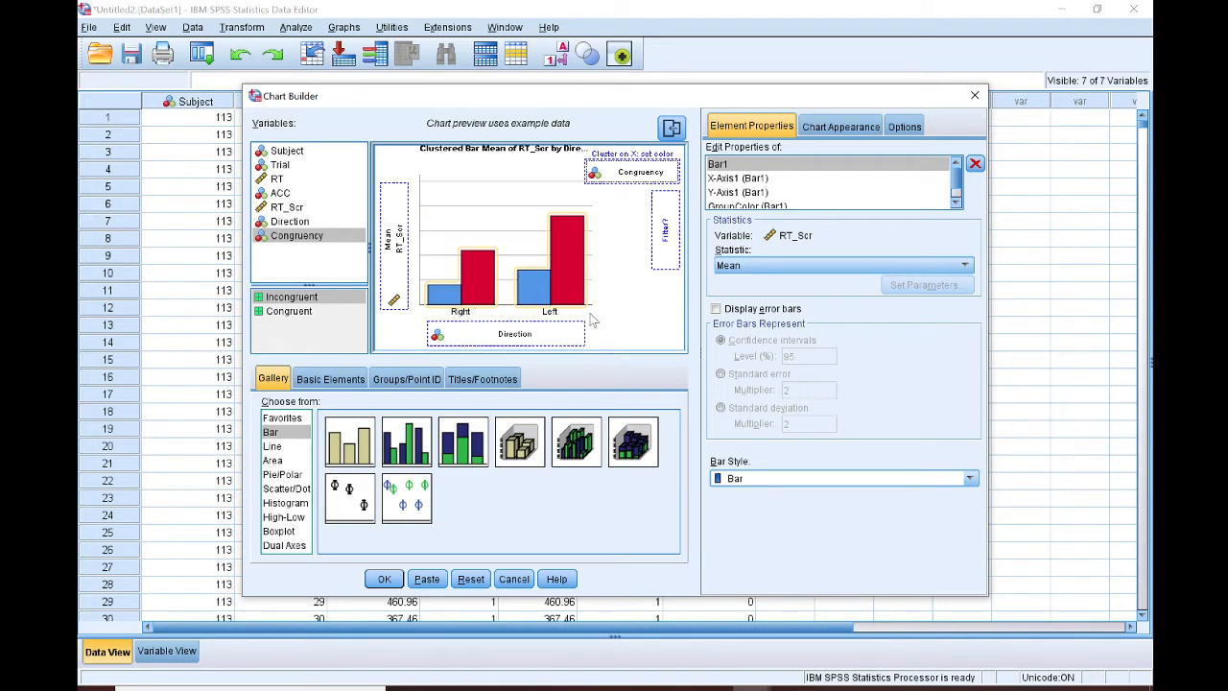
Reorder the x-axis Direction categories so that Left comes before Right.
{"action": "left_click", "coordinate": [736, 180]}
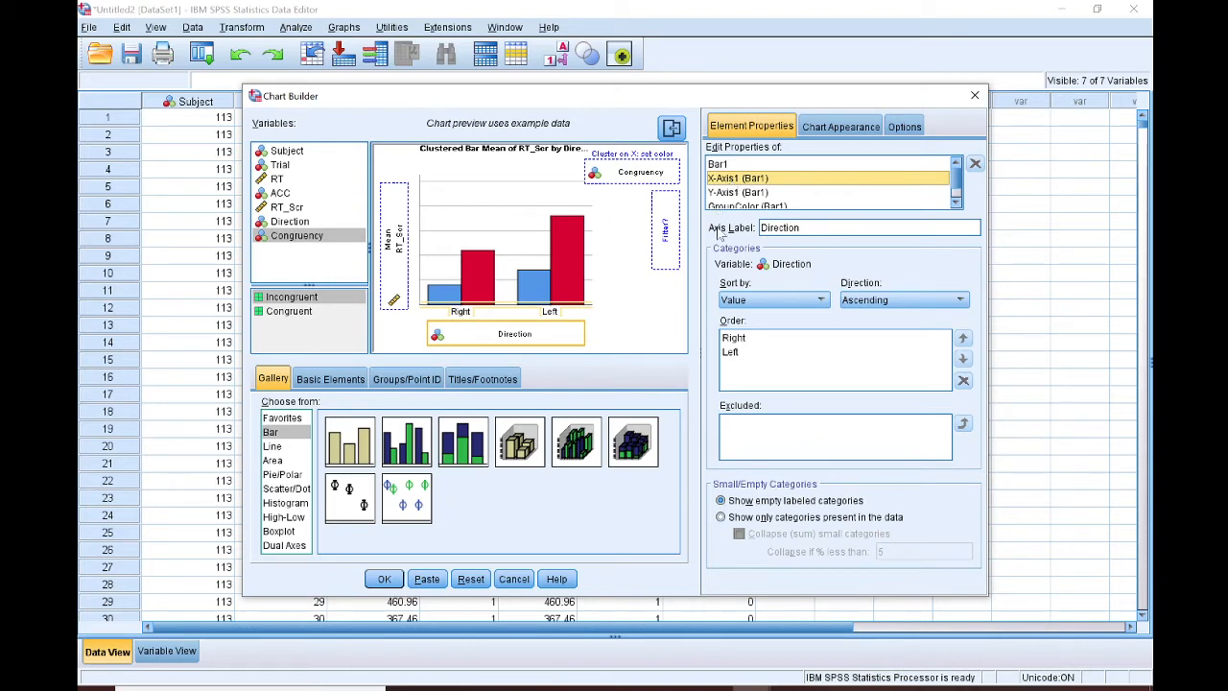
{"action": "left_click", "coordinate": [748, 341]}
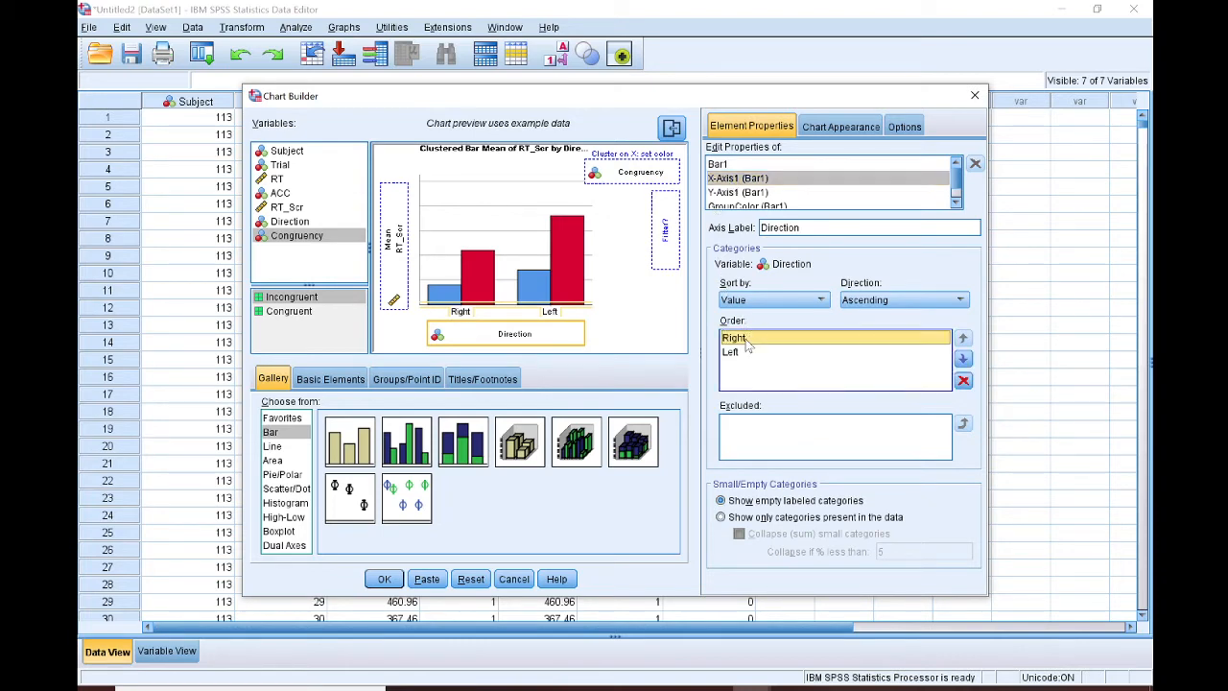
{"action": "left_click", "coordinate": [964, 359]}
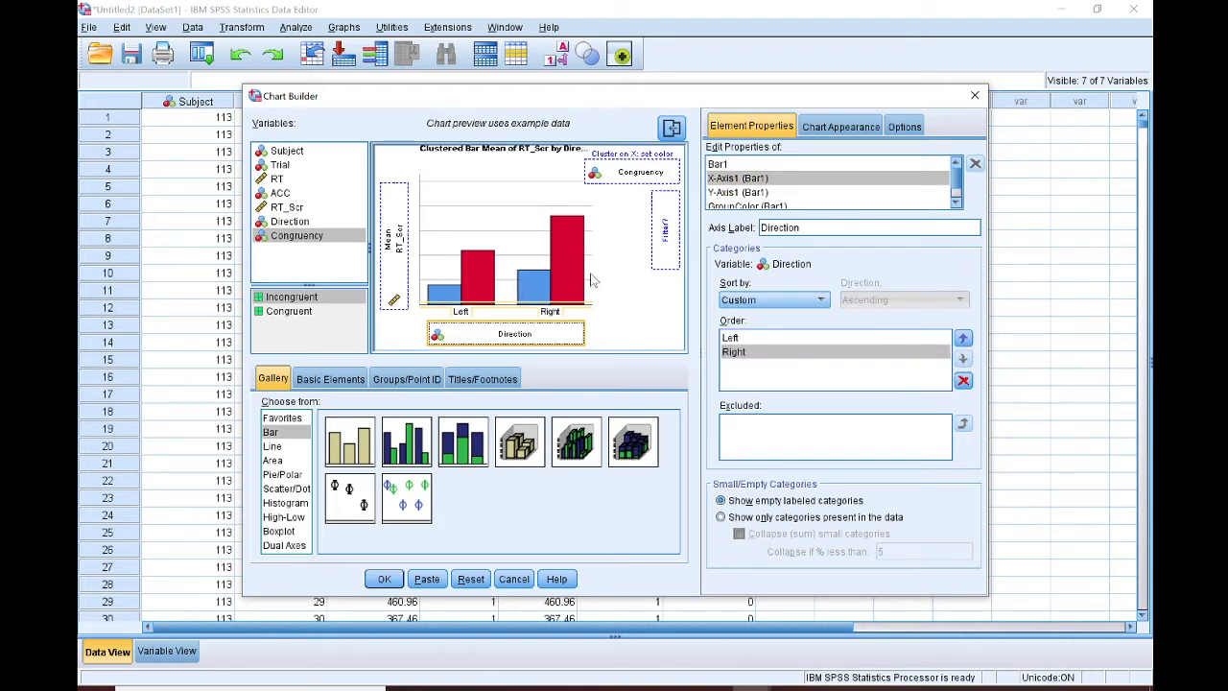
Reorder the Congruency cluster categories so that Congruent comes before Incongruent, and generate the chart.
{"action": "left_click", "coordinate": [737, 192]}
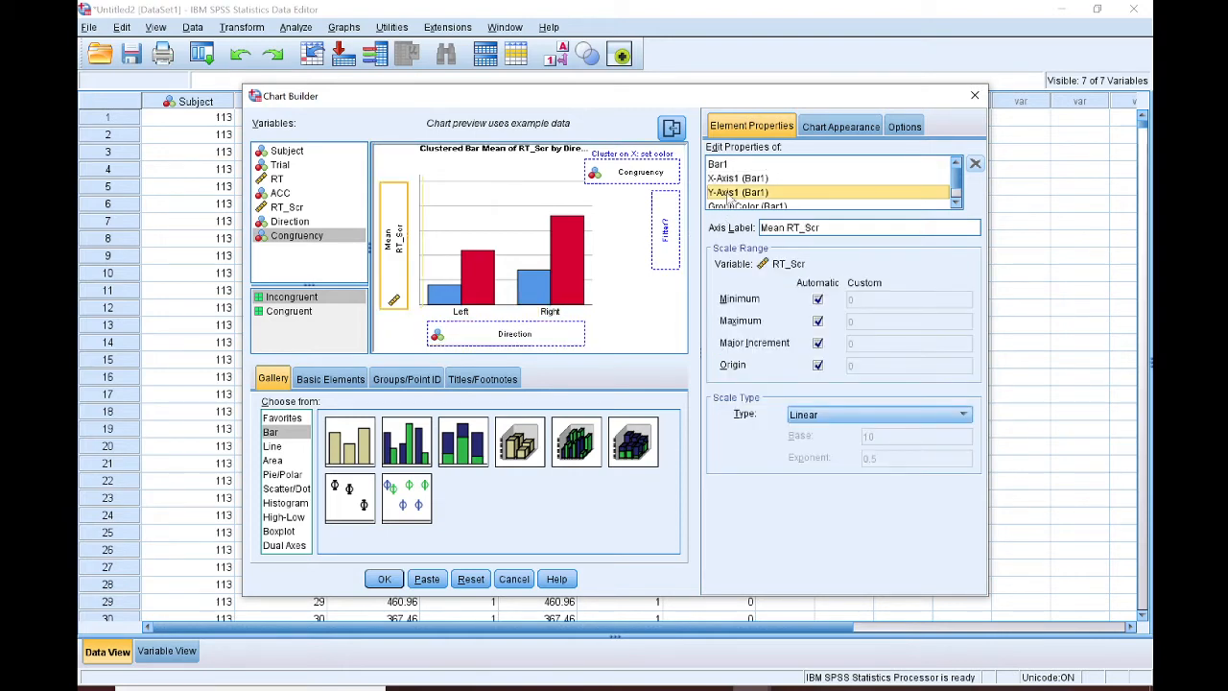
{"action": "scroll", "coordinate": [756, 196], "scroll_direction": "down", "scroll_amount": 1}
{"action": "left_click", "coordinate": [758, 188]}
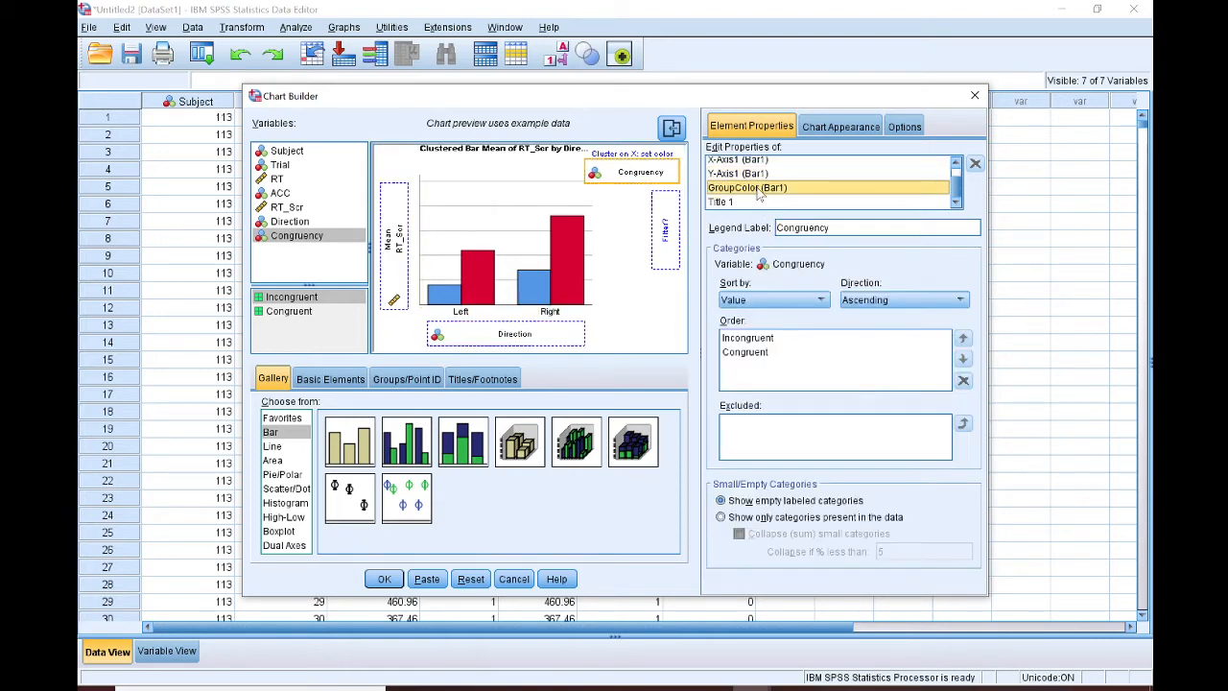
{"action": "left_click", "coordinate": [773, 339]}
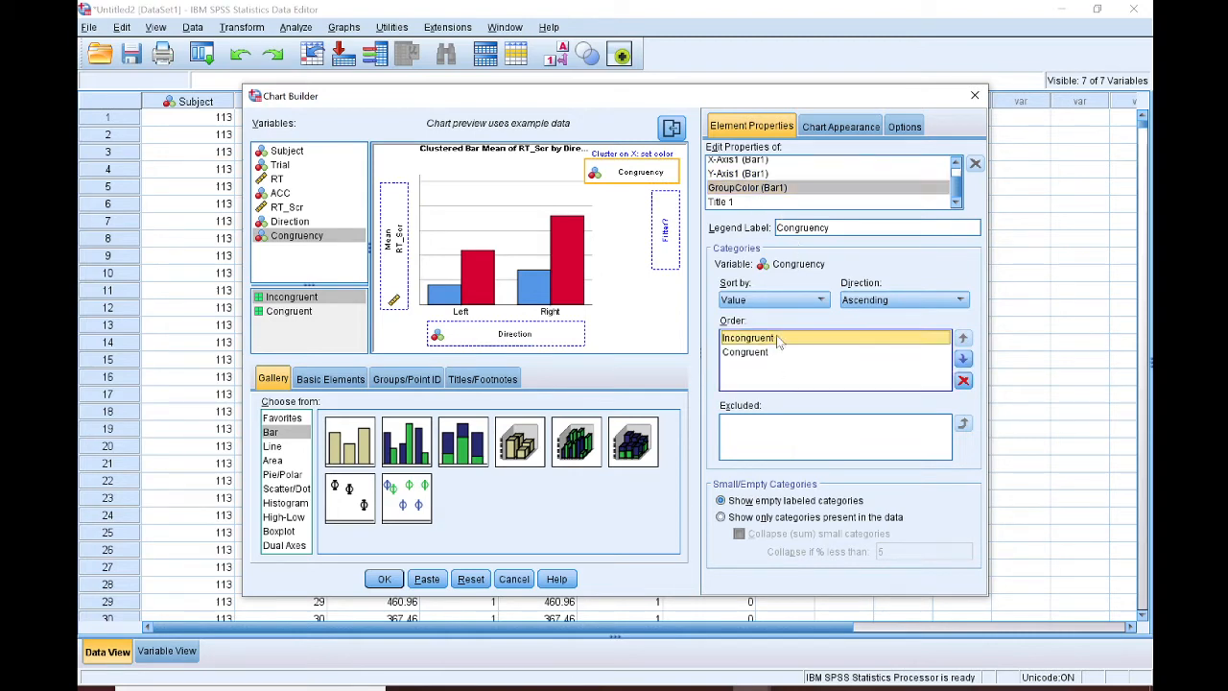
{"action": "left_click", "coordinate": [963, 359]}
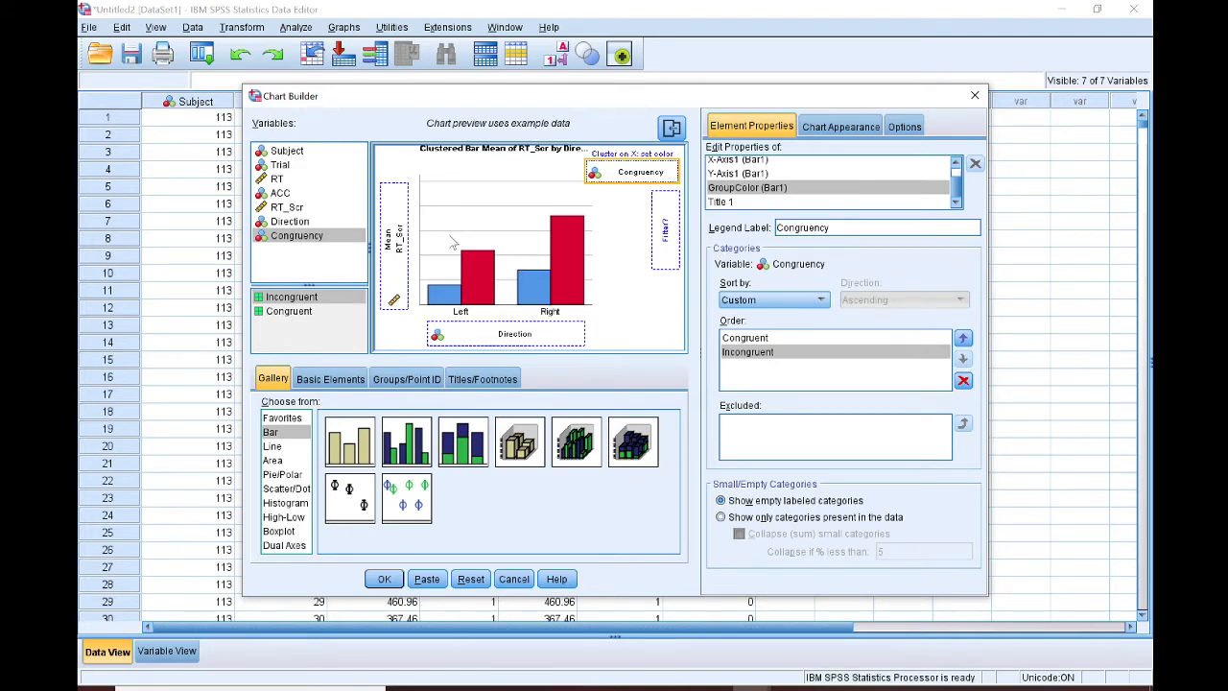
{"action": "left_click", "coordinate": [385, 580]}
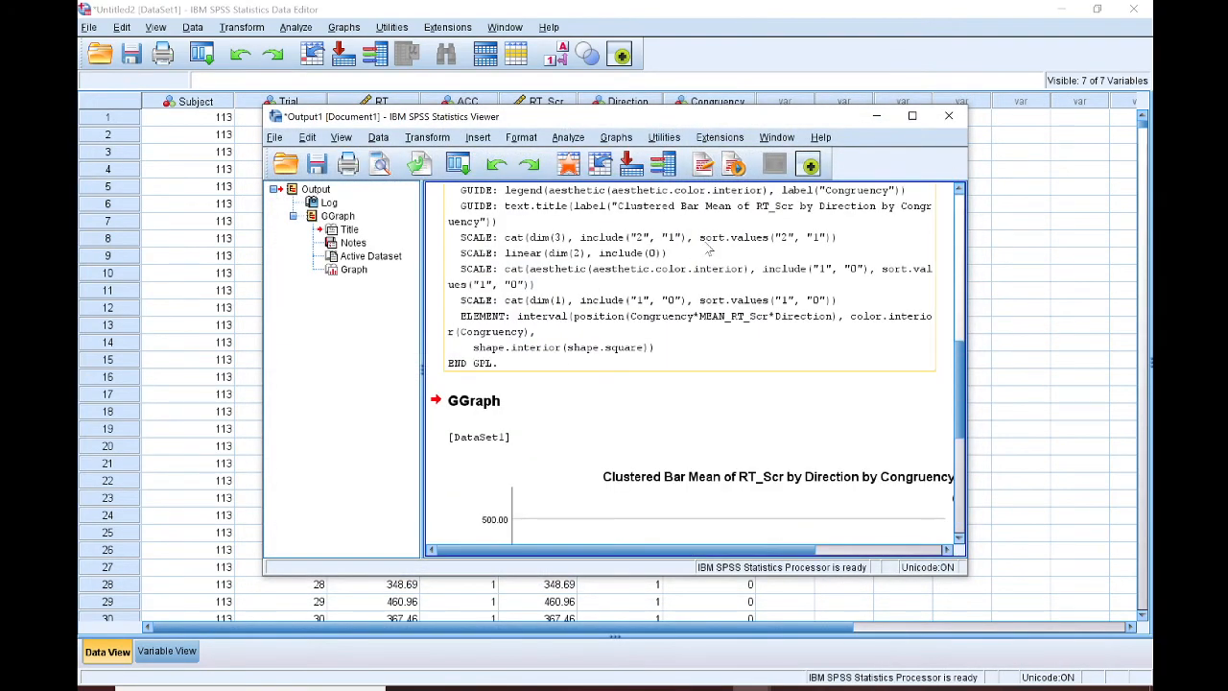
Examine the output chart of mean RT_Scr by Direction and Congruency, including its legend and axes.
{"action": "left_click_drag", "start_coordinate": [741, 551], "coordinate": [791, 559]}
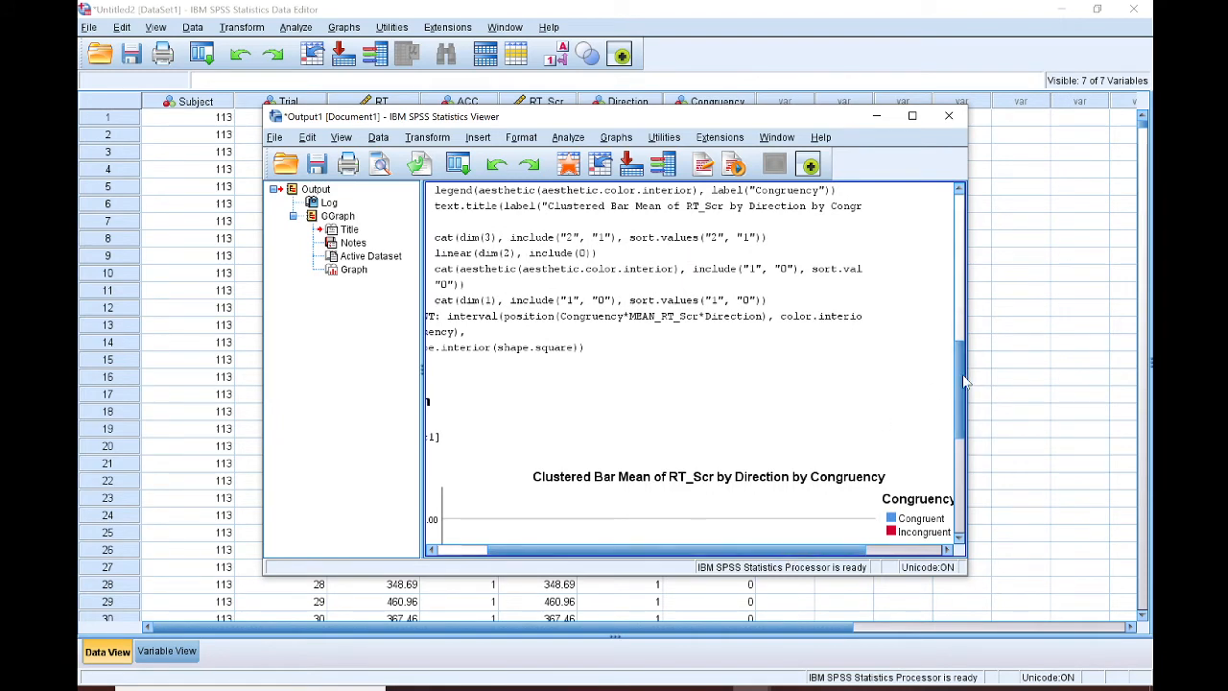
{"action": "left_click_drag", "start_coordinate": [966, 382], "coordinate": [959, 468]}
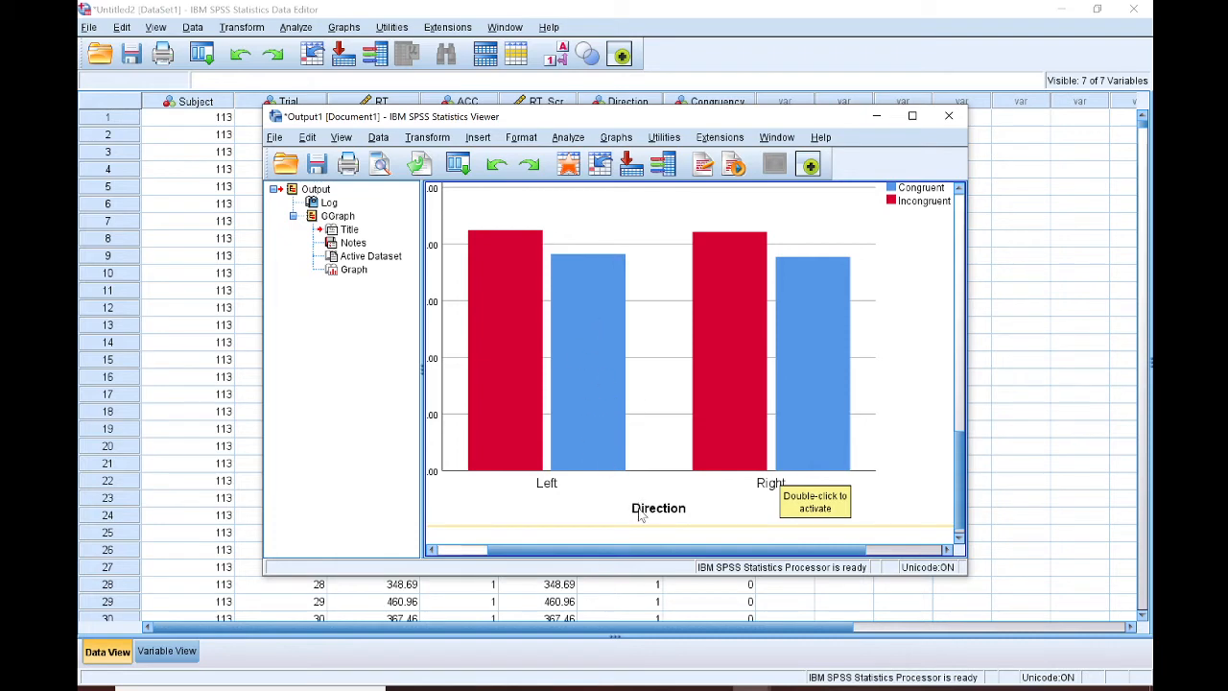
{"action": "left_click_drag", "start_coordinate": [641, 555], "coordinate": [607, 554]}
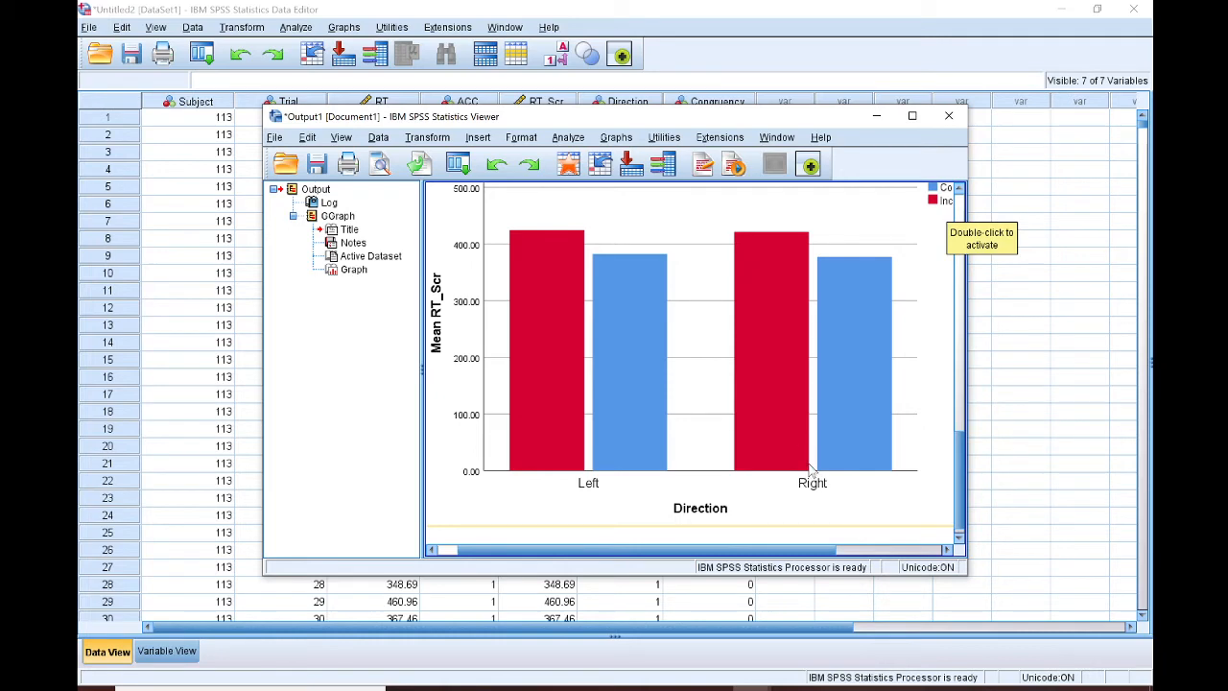
{"action": "scroll", "coordinate": [707, 411], "scroll_direction": "up", "scroll_amount": 3}
{"action": "scroll", "coordinate": [710, 412], "scroll_direction": "down", "scroll_amount": 3}
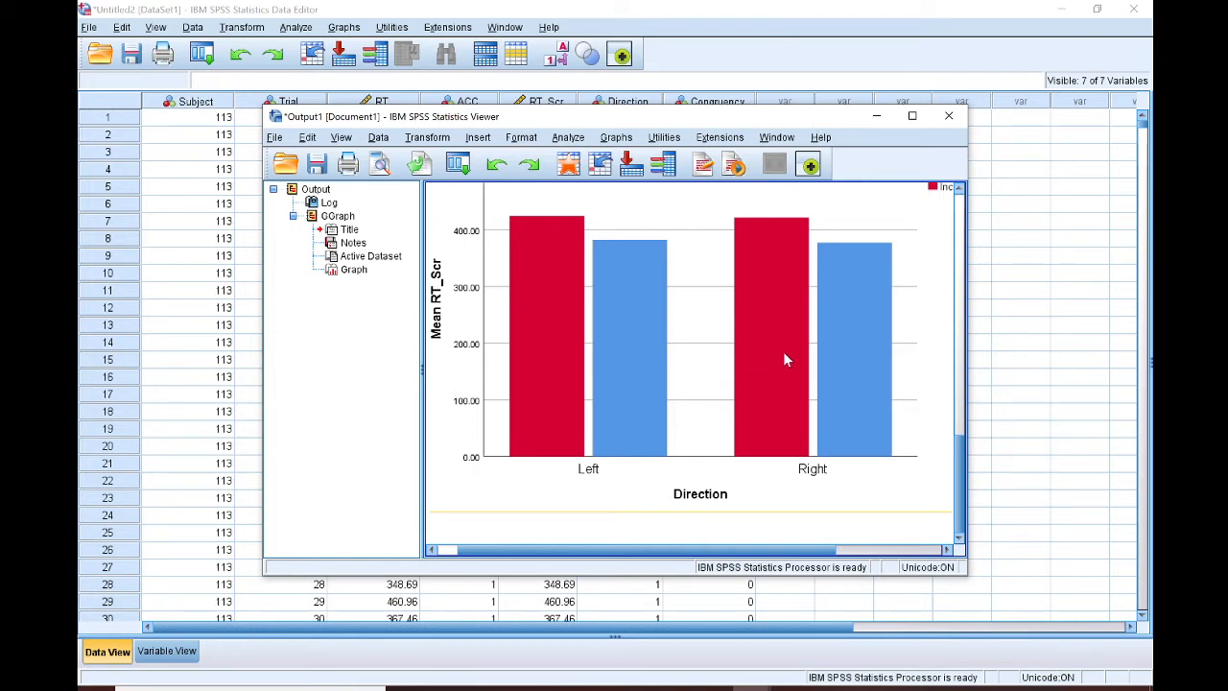
{"action": "scroll", "coordinate": [776, 385], "scroll_direction": "up", "scroll_amount": 3}
{"action": "scroll", "coordinate": [773, 393], "scroll_direction": "down", "scroll_amount": 3}
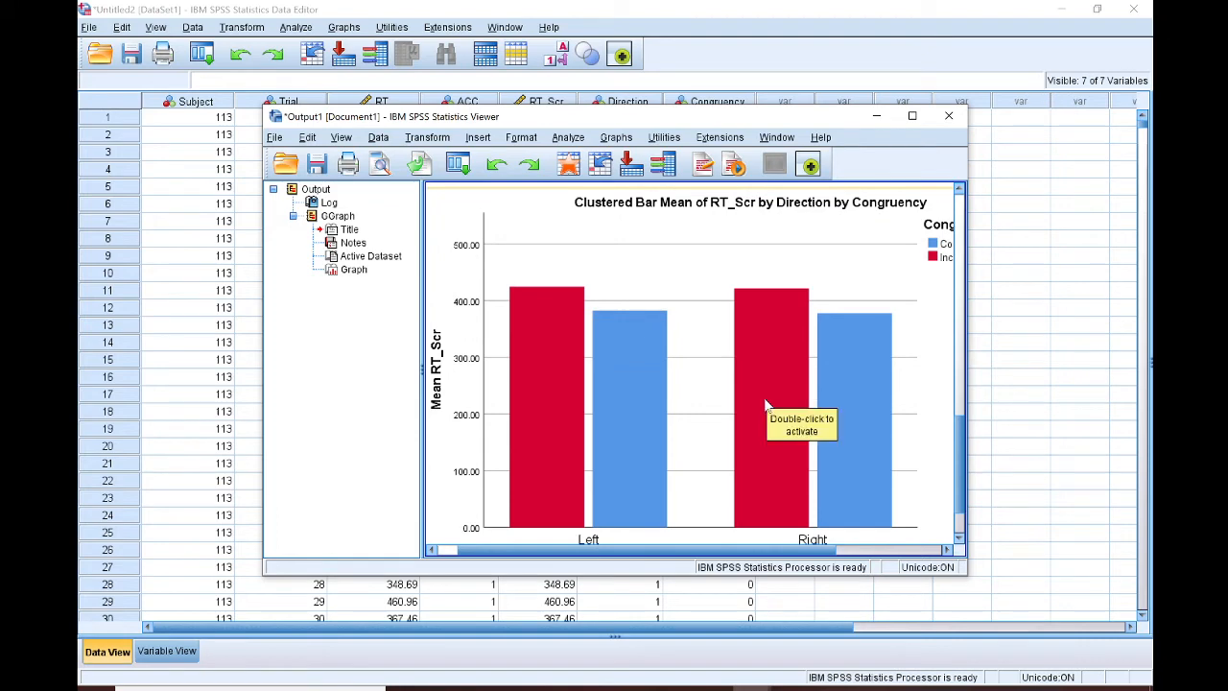
{"action": "scroll", "coordinate": [756, 404], "scroll_direction": "down", "scroll_amount": 1}
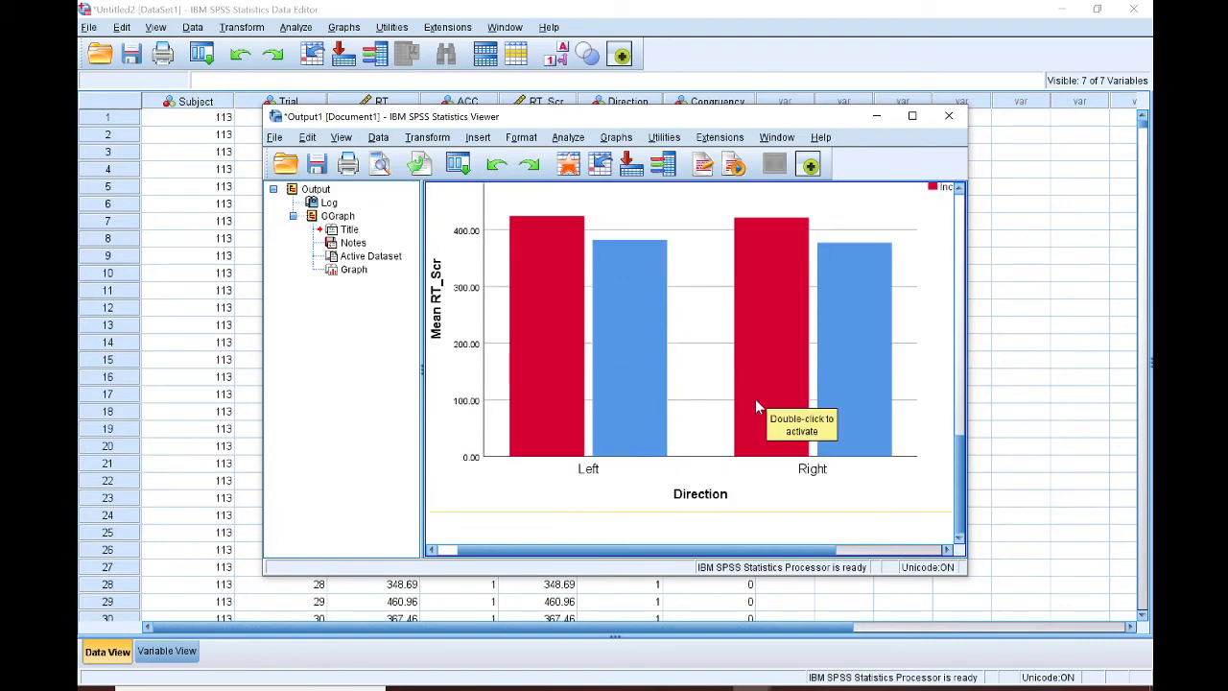
Return to the dataset and set up a simple bar chart in the Chart Builder with ACC on the x-axis.
{"action": "left_click", "coordinate": [953, 32]}
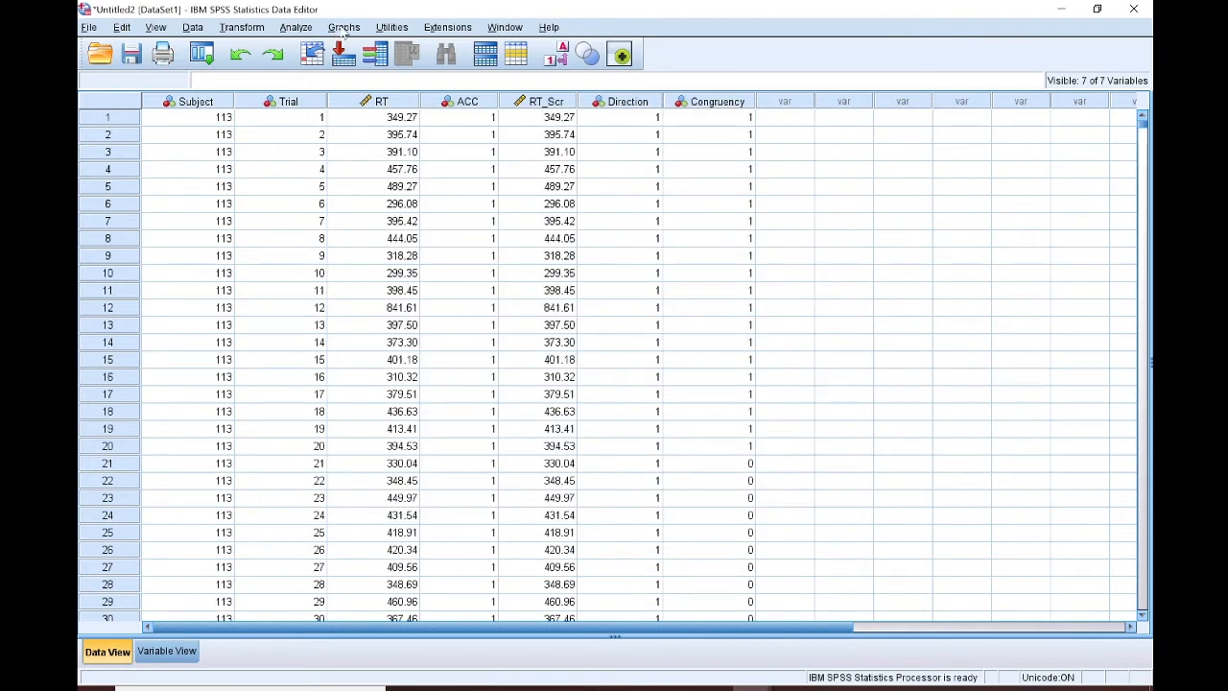
{"action": "left_click", "coordinate": [344, 27]}
{"action": "left_click", "coordinate": [351, 49]}
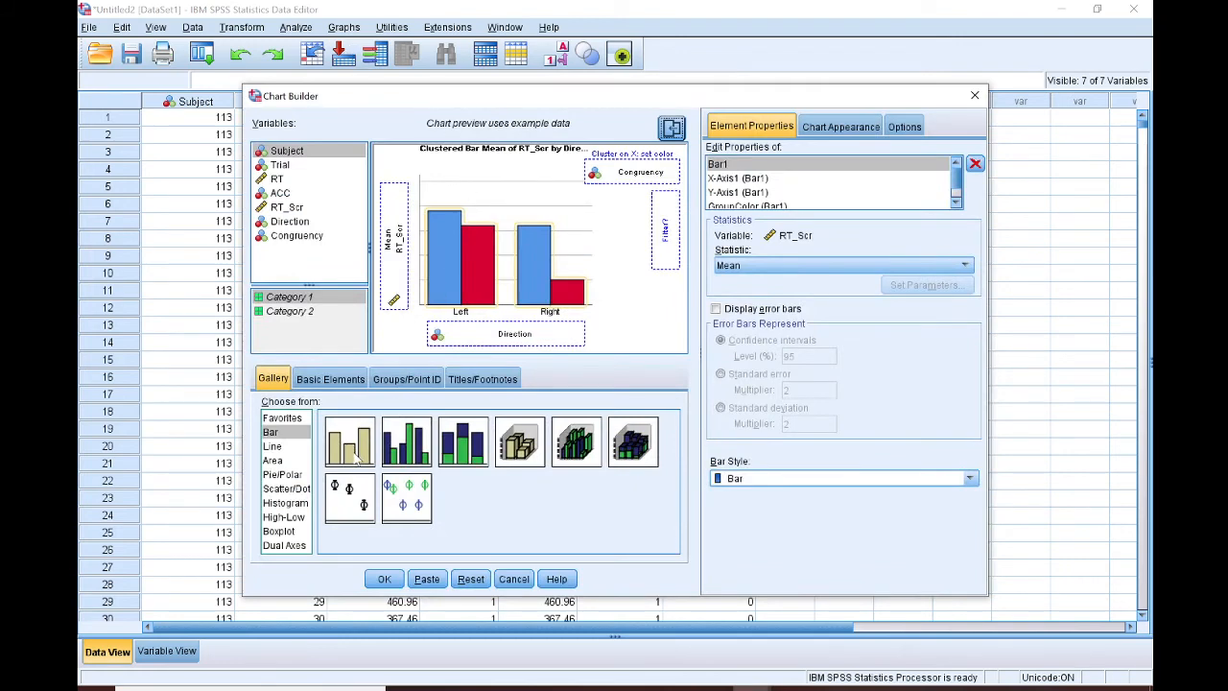
{"action": "left_click_drag", "start_coordinate": [351, 459], "coordinate": [483, 272]}
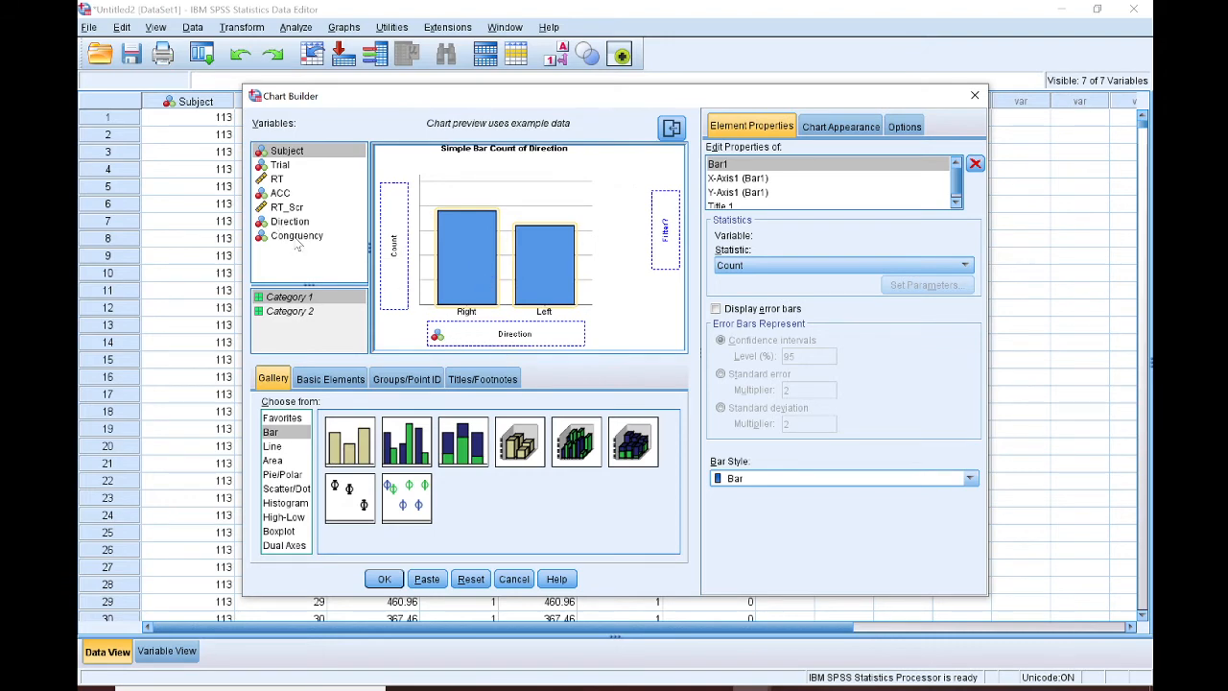
{"action": "mouse_move", "coordinate": [294, 240]}
{"action": "left_mouse_down"}
{"action": "mouse_move", "coordinate": [497, 336]}
{"action": "mouse_move", "coordinate": [284, 240]}
{"action": "left_mouse_up"}
{"action": "left_click_drag", "start_coordinate": [277, 195], "coordinate": [469, 330]}
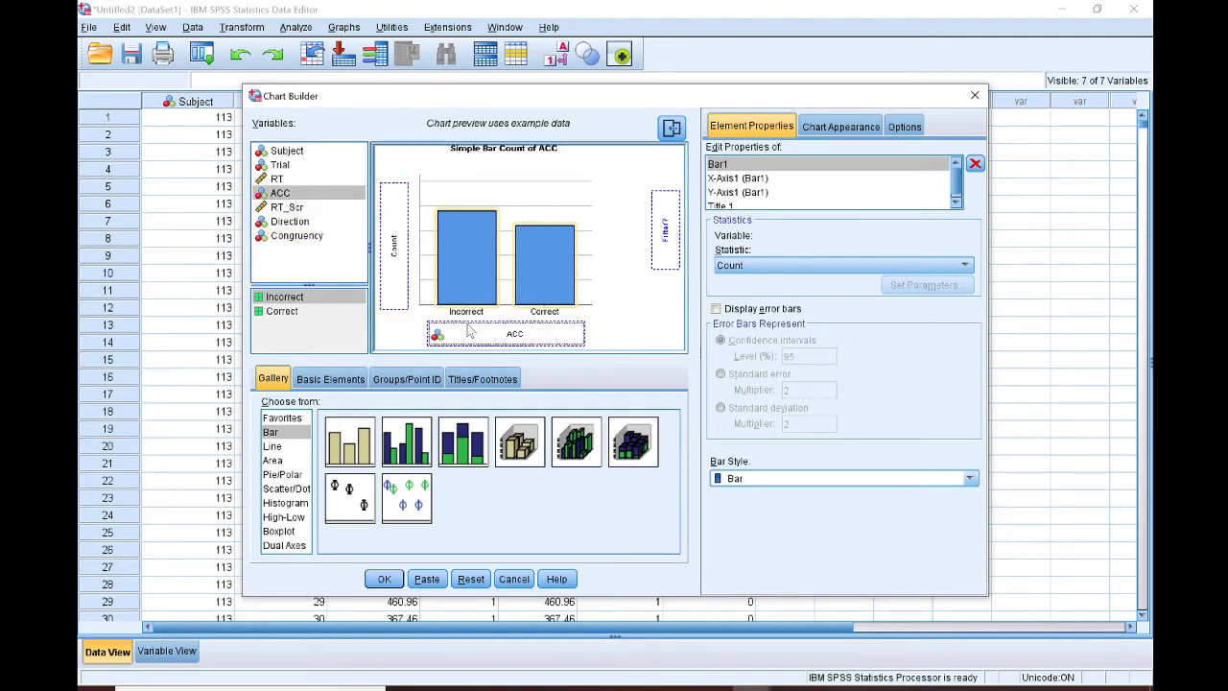
Switch the ACC chart to clustered bars coloured by Congruency and generate it.
{"action": "left_click_drag", "start_coordinate": [414, 437], "coordinate": [533, 285]}
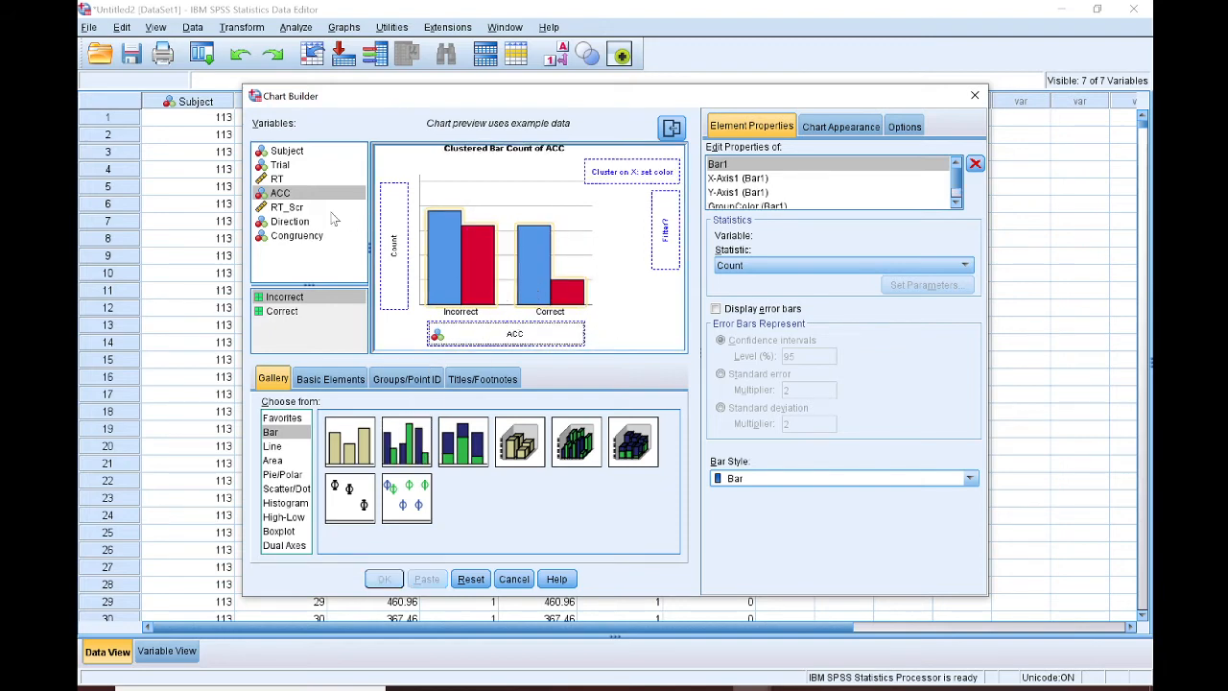
{"action": "left_click_drag", "start_coordinate": [298, 236], "coordinate": [615, 175]}
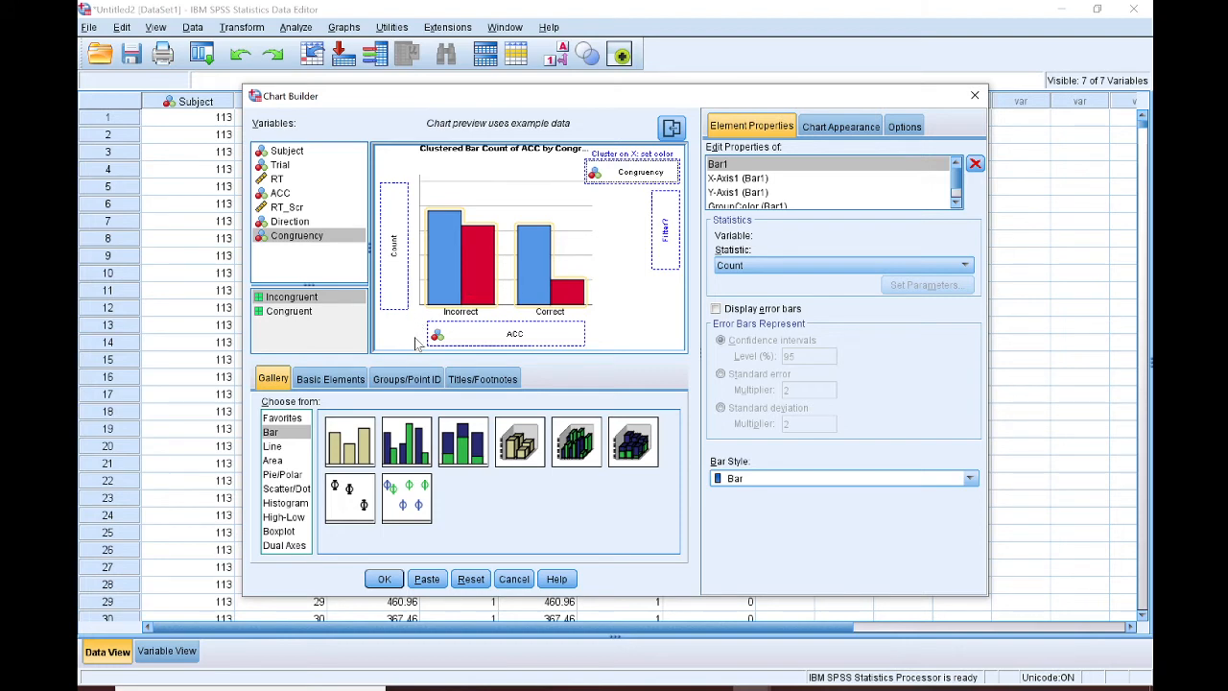
{"action": "left_click", "coordinate": [384, 579]}
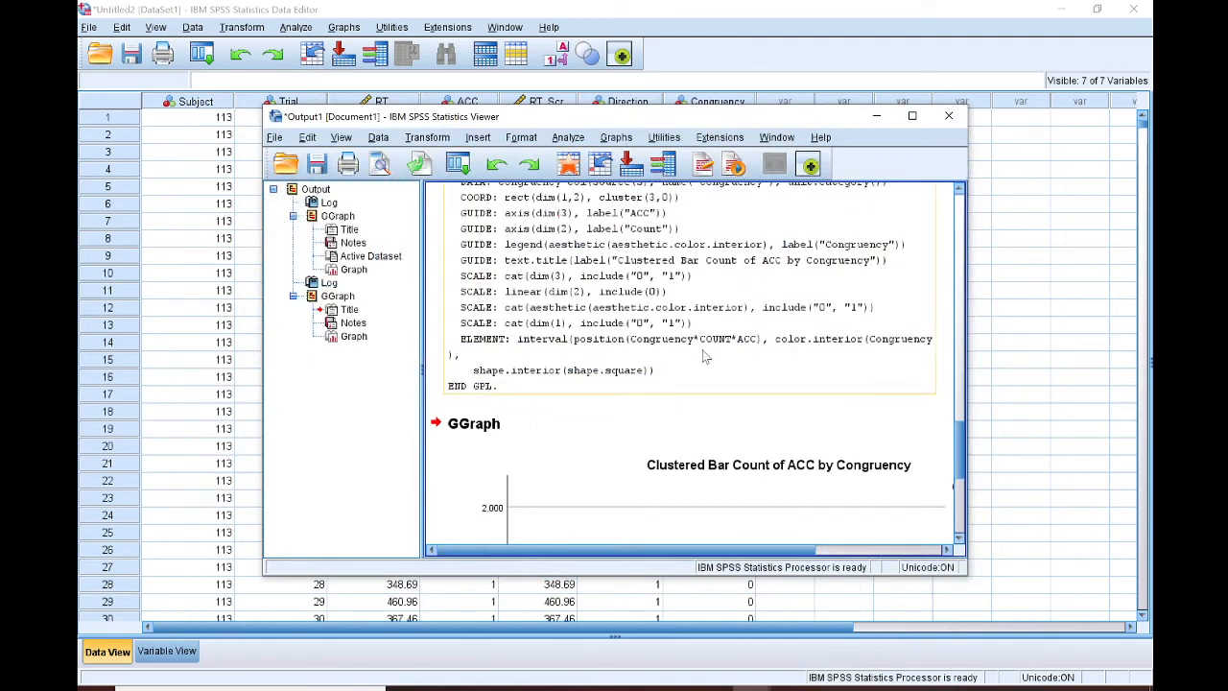
Examine the output chart of ACC counts by Congruency, comparing the Incorrect and Correct bars.
{"action": "scroll", "coordinate": [706, 357], "scroll_direction": "down", "scroll_amount": 5}
{"action": "scroll", "coordinate": [743, 426], "scroll_direction": "up", "scroll_amount": 1}
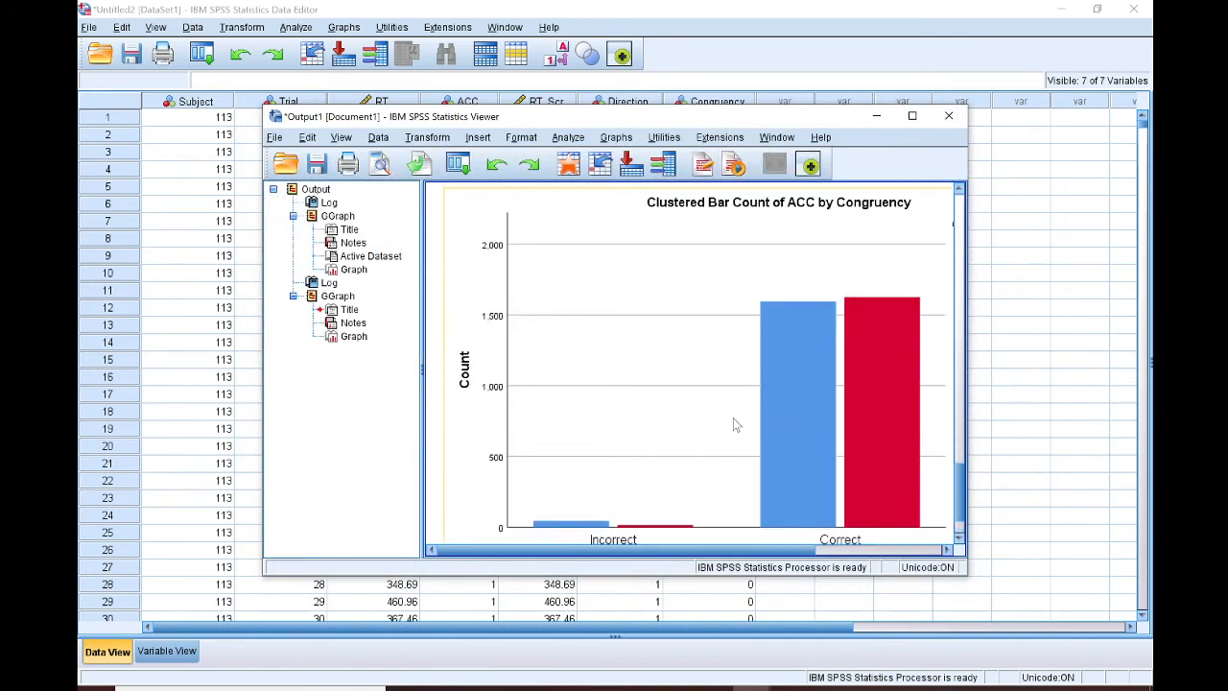
{"action": "left_click_drag", "start_coordinate": [719, 557], "coordinate": [748, 557]}
{"action": "scroll", "coordinate": [722, 392], "scroll_direction": "down", "scroll_amount": 1}
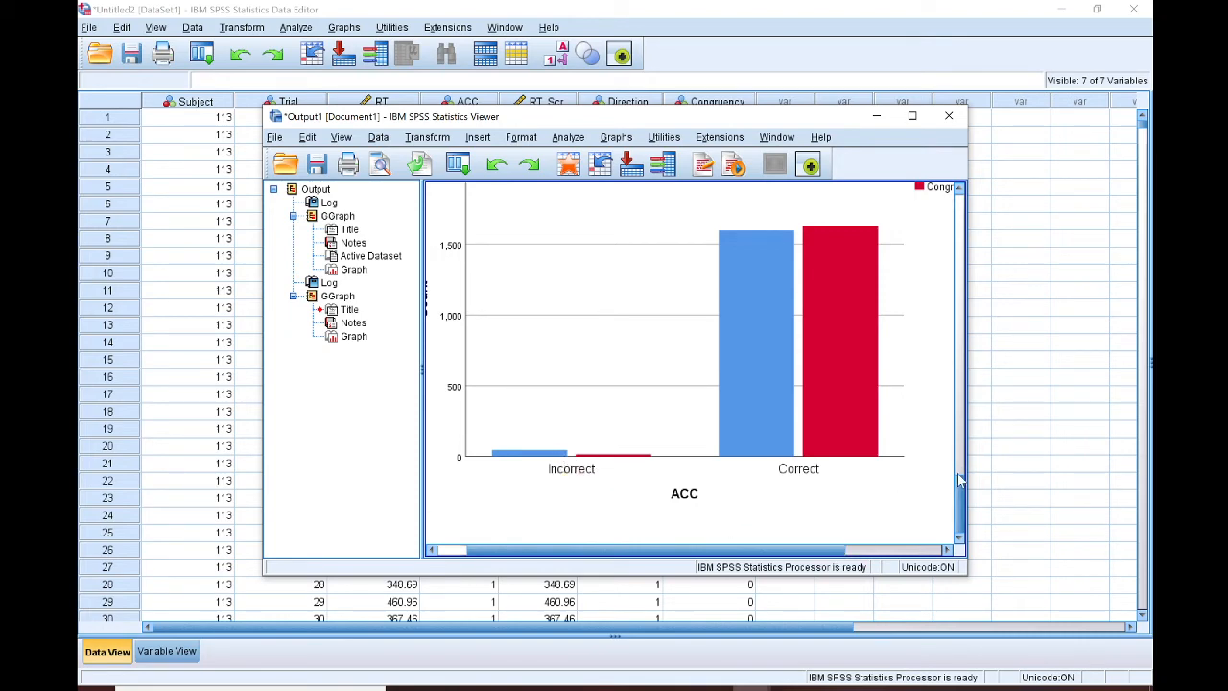
{"action": "left_click_drag", "start_coordinate": [962, 482], "coordinate": [961, 509]}
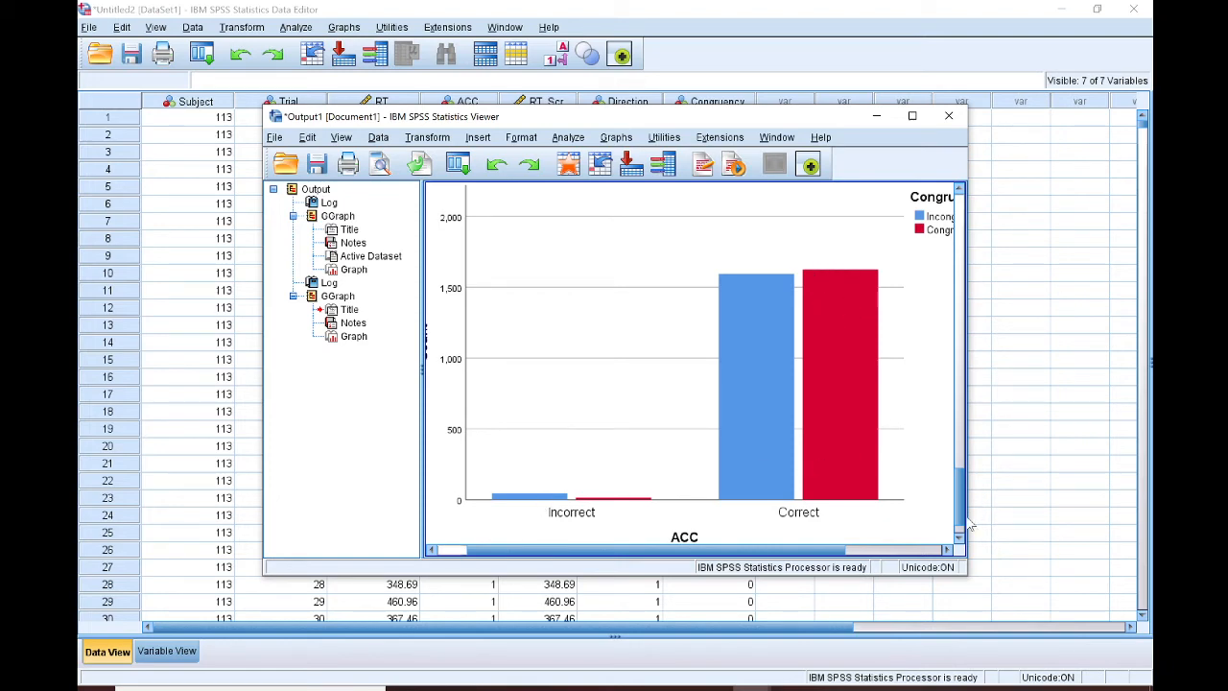
{"action": "left_click_drag", "start_coordinate": [960, 499], "coordinate": [962, 507]}
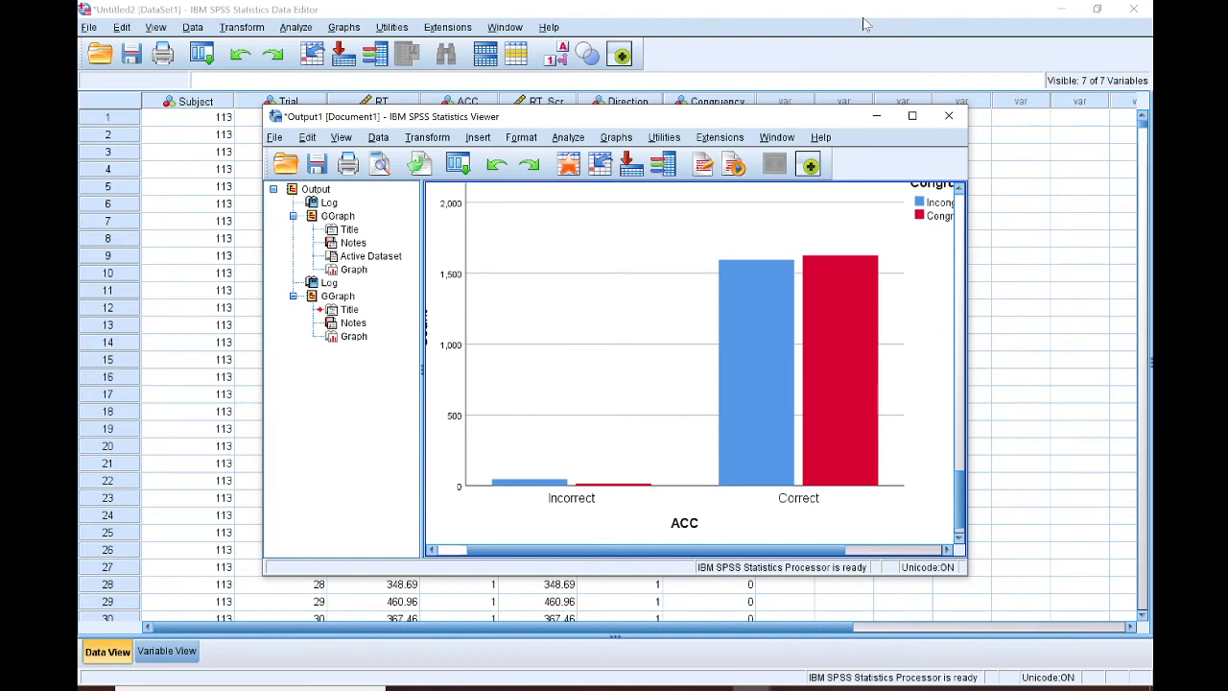
Return to the dataset and start a Means comparison with RT_Scr as the dependent variable.
{"action": "left_click", "coordinate": [864, 24]}
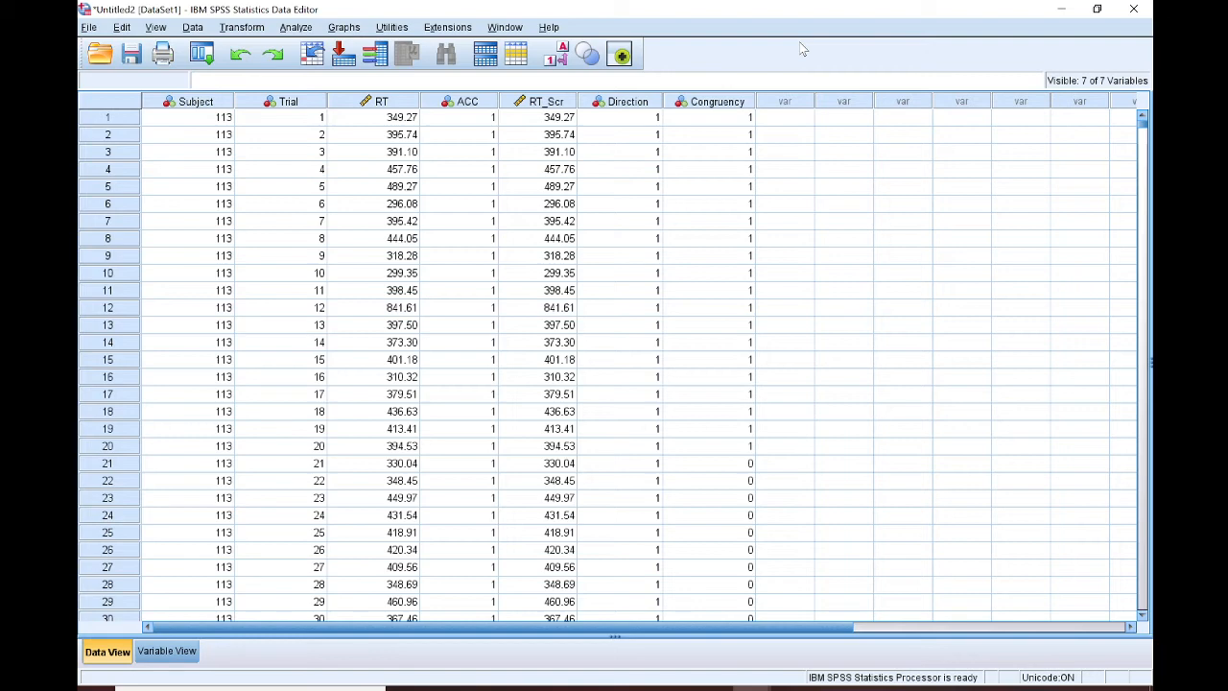
{"action": "left_click", "coordinate": [297, 26]}
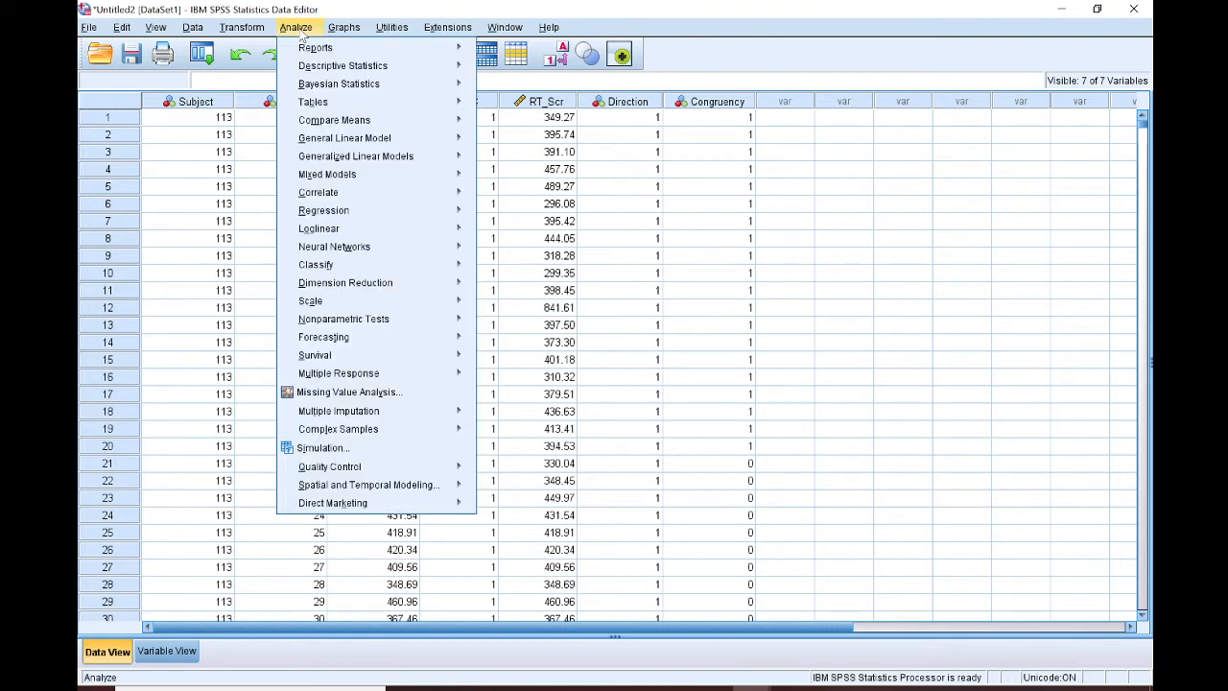
{"action": "mouse_move", "coordinate": [364, 125]}
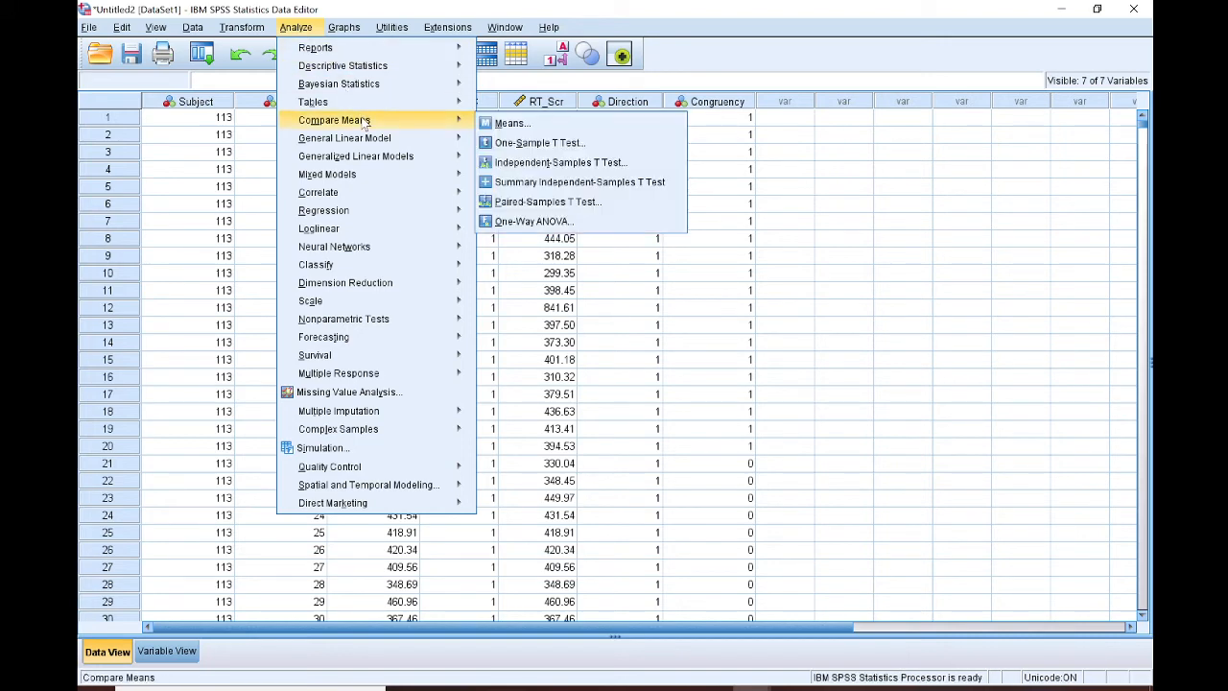
{"action": "left_click", "coordinate": [534, 129]}
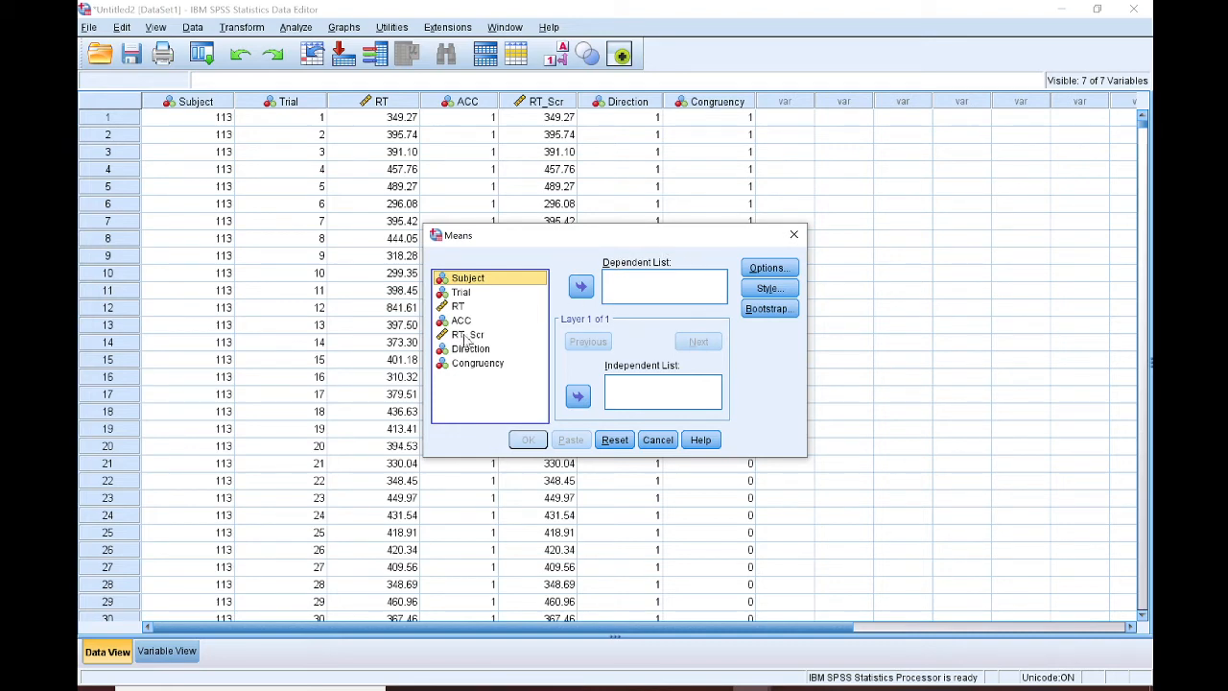
{"action": "left_click_drag", "start_coordinate": [466, 338], "coordinate": [644, 283]}
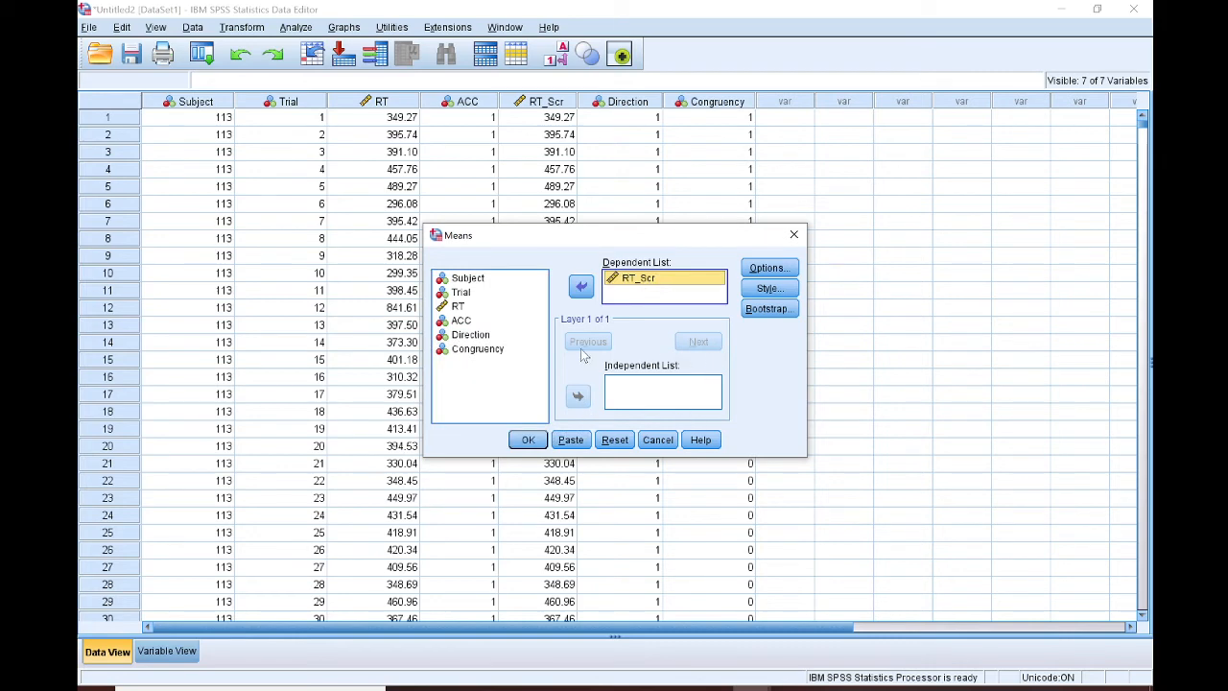
Add Congruency and Direction as independent variables in the same layer, run the Means analysis and view its tables.
{"action": "left_click", "coordinate": [477, 357]}
{"action": "left_click_drag", "start_coordinate": [477, 357], "coordinate": [629, 391]}
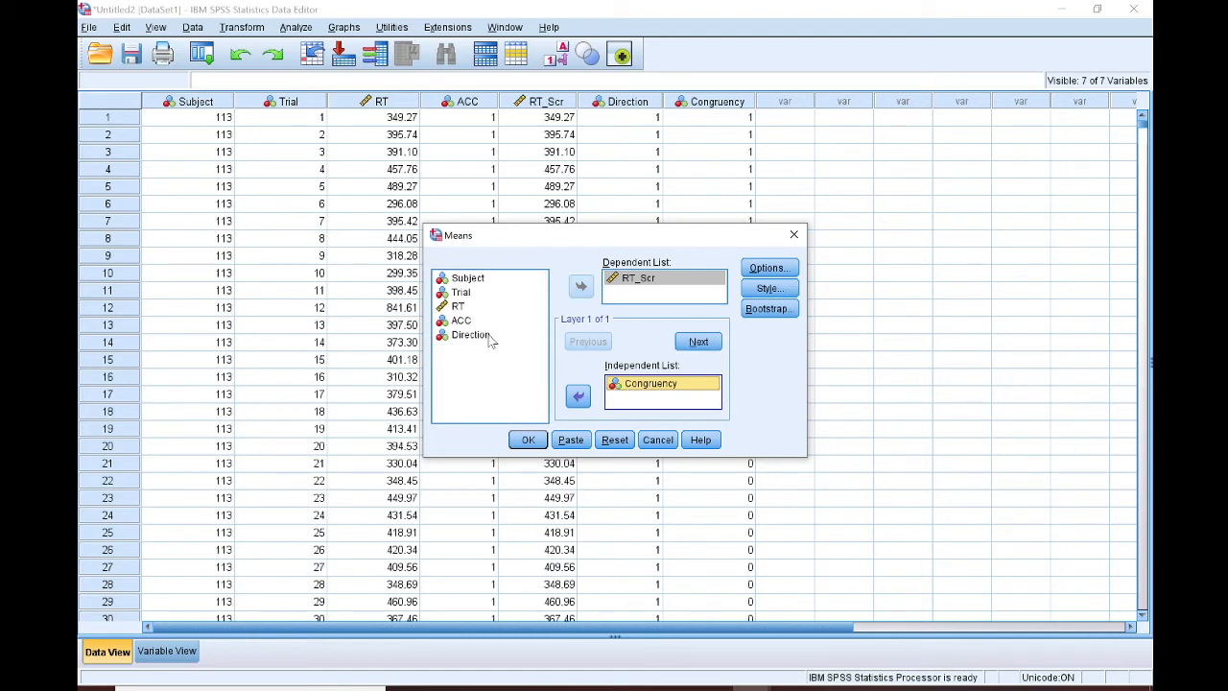
{"action": "left_click_drag", "start_coordinate": [469, 336], "coordinate": [631, 404]}
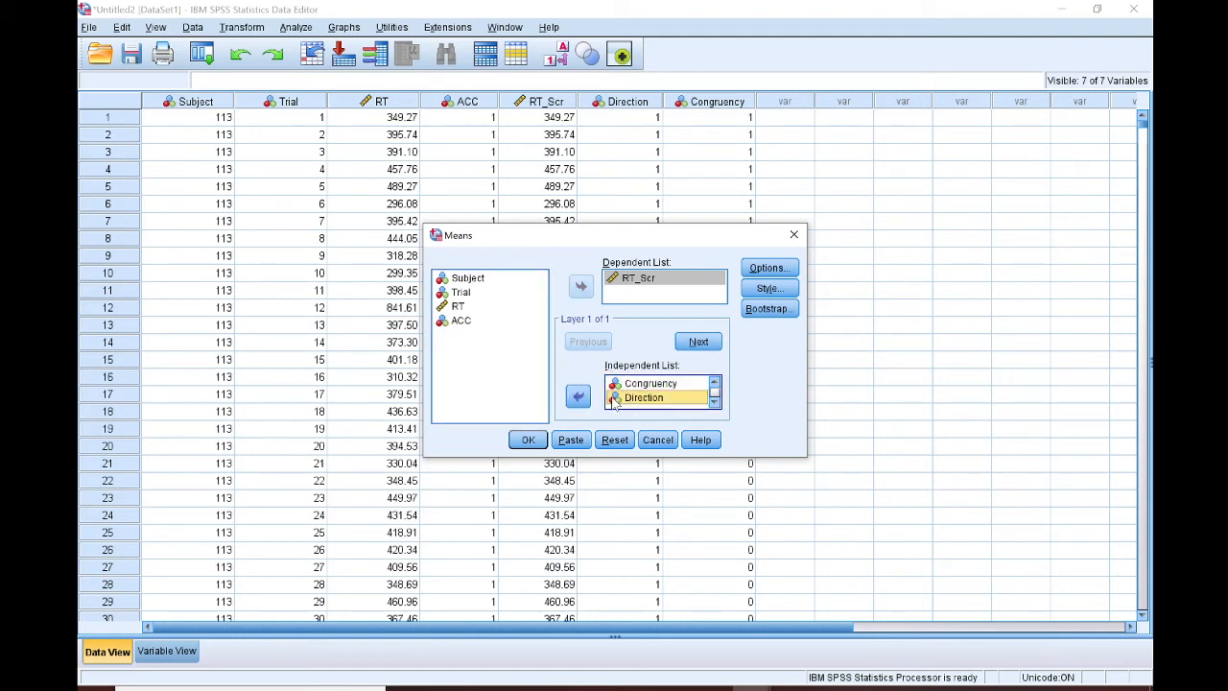
{"action": "left_click", "coordinate": [529, 441]}
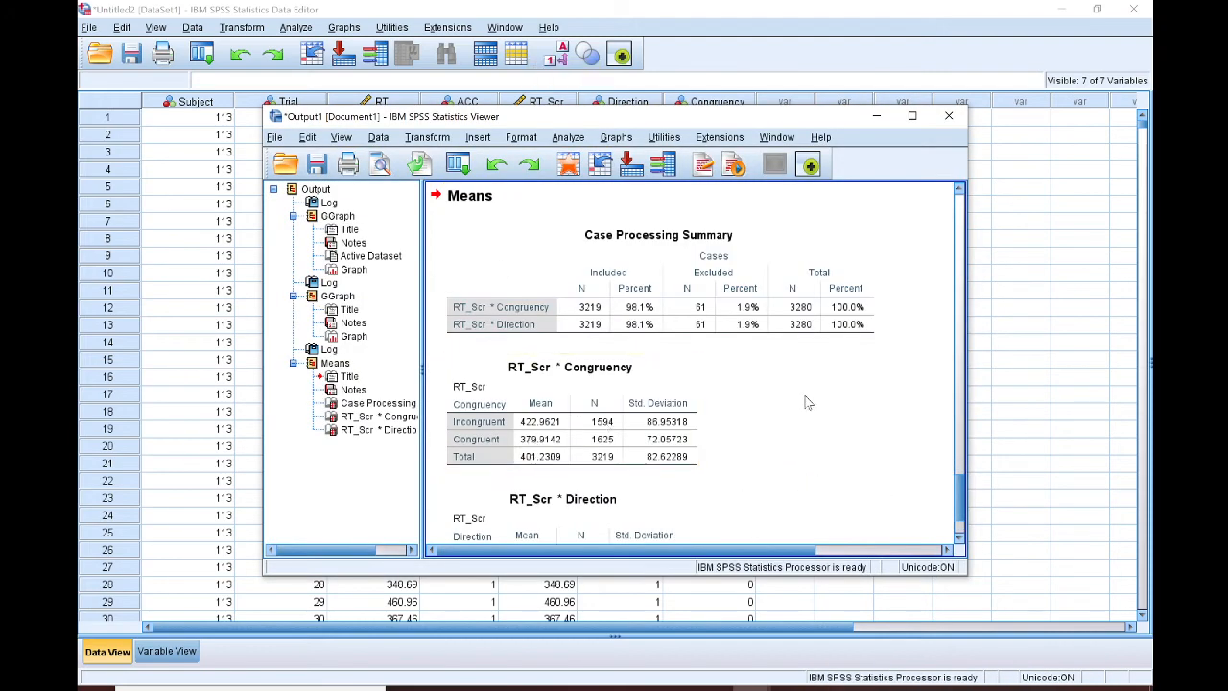
{"action": "scroll", "coordinate": [806, 407], "scroll_direction": "down", "scroll_amount": 2}
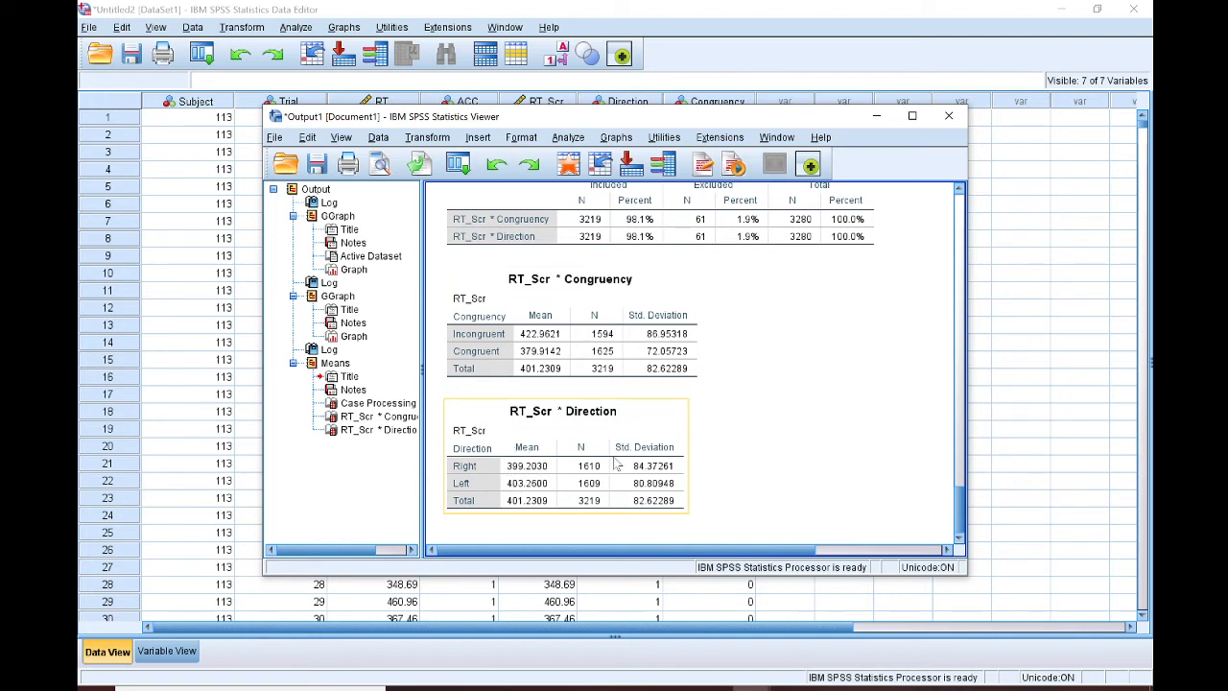
Go back to the dataset, reset the Means setup and assign RT_Scr as the dependent variable again.
{"action": "left_click", "coordinate": [806, 26]}
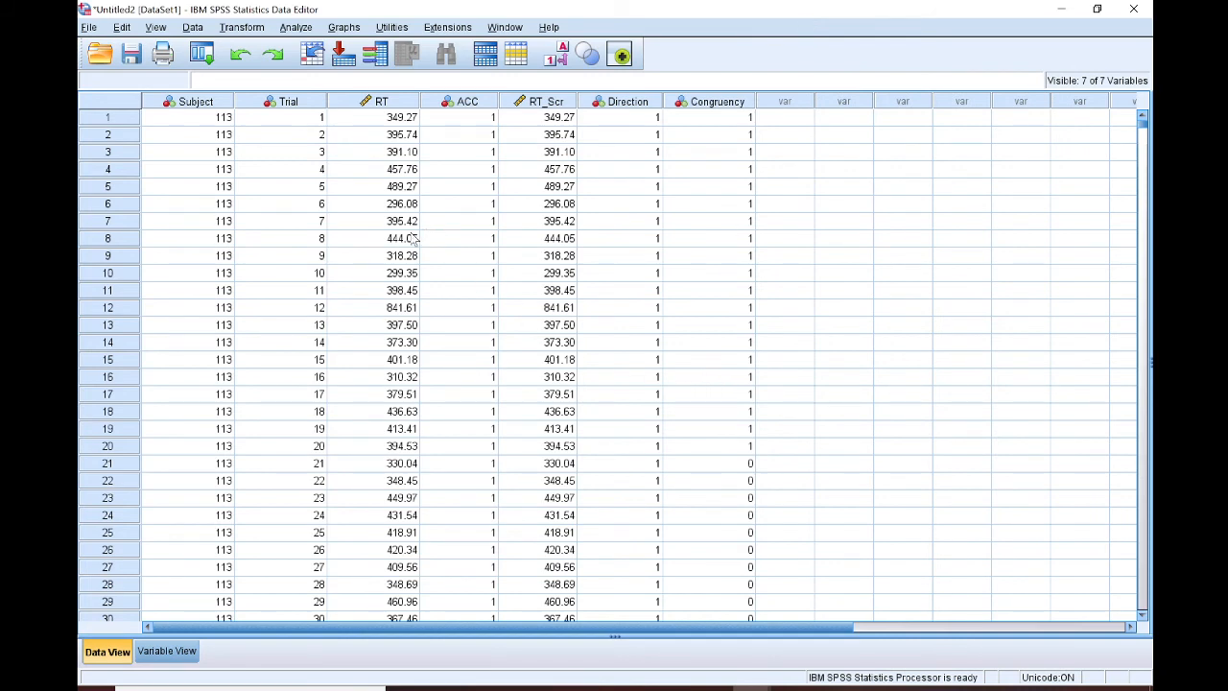
{"action": "left_click", "coordinate": [297, 28]}
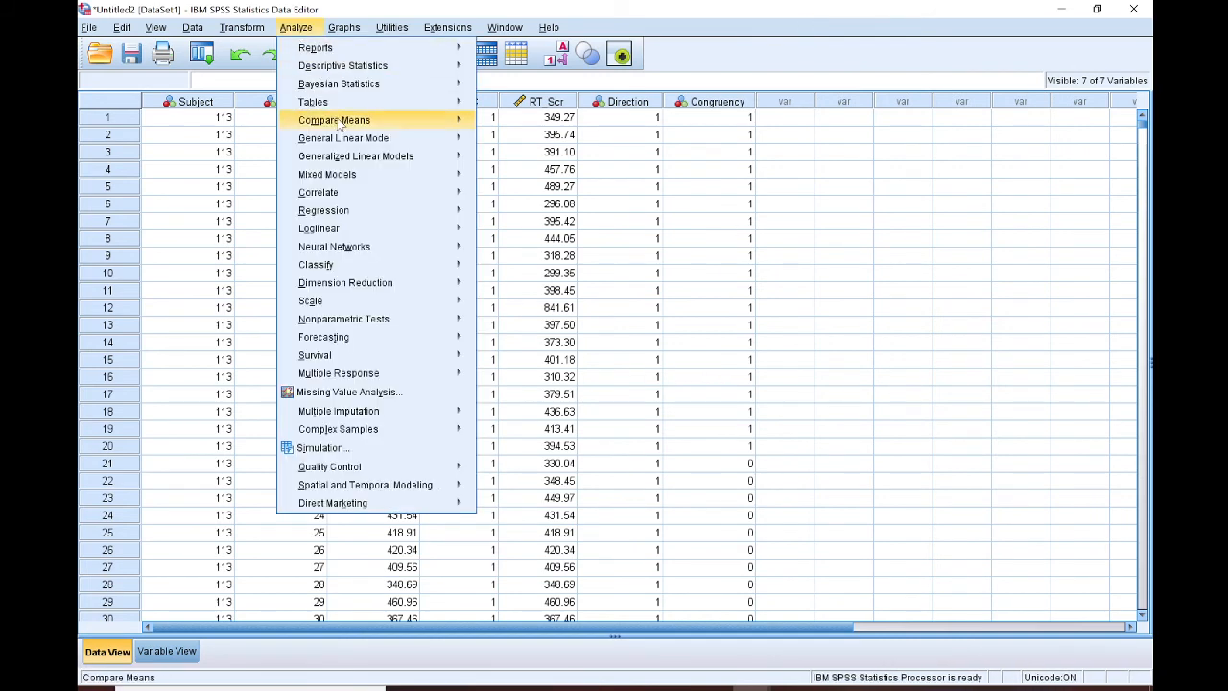
{"action": "mouse_move", "coordinate": [340, 123]}
{"action": "left_click", "coordinate": [501, 123]}
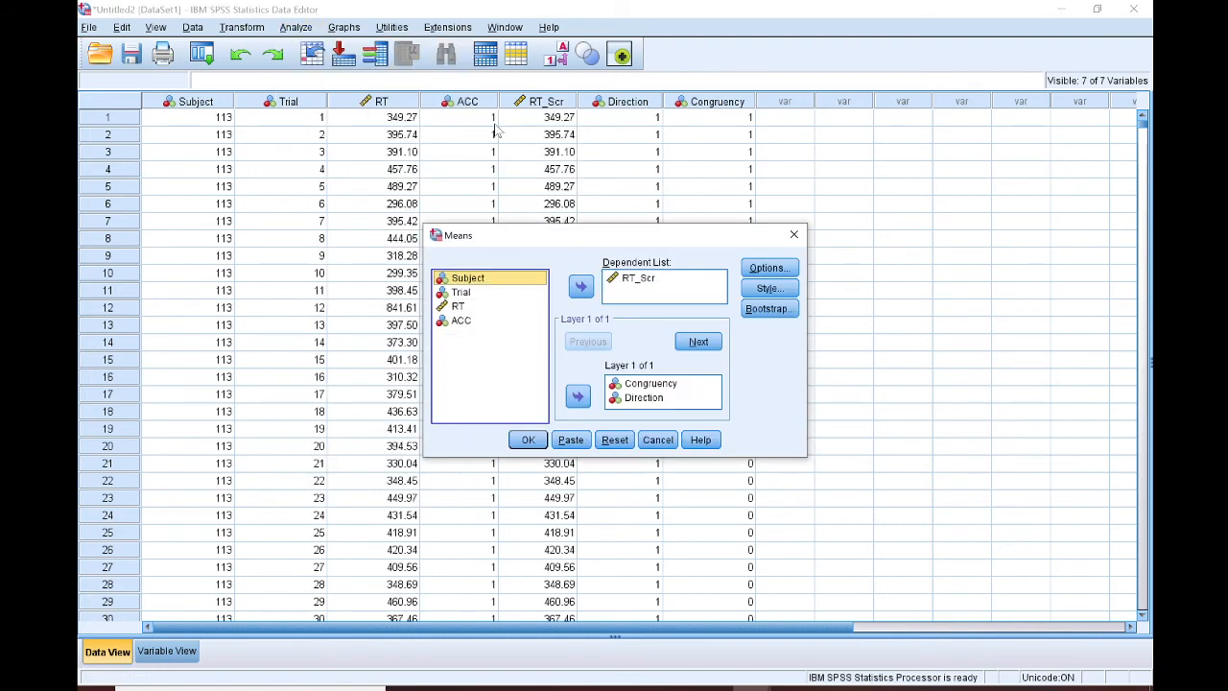
{"action": "left_click", "coordinate": [619, 440]}
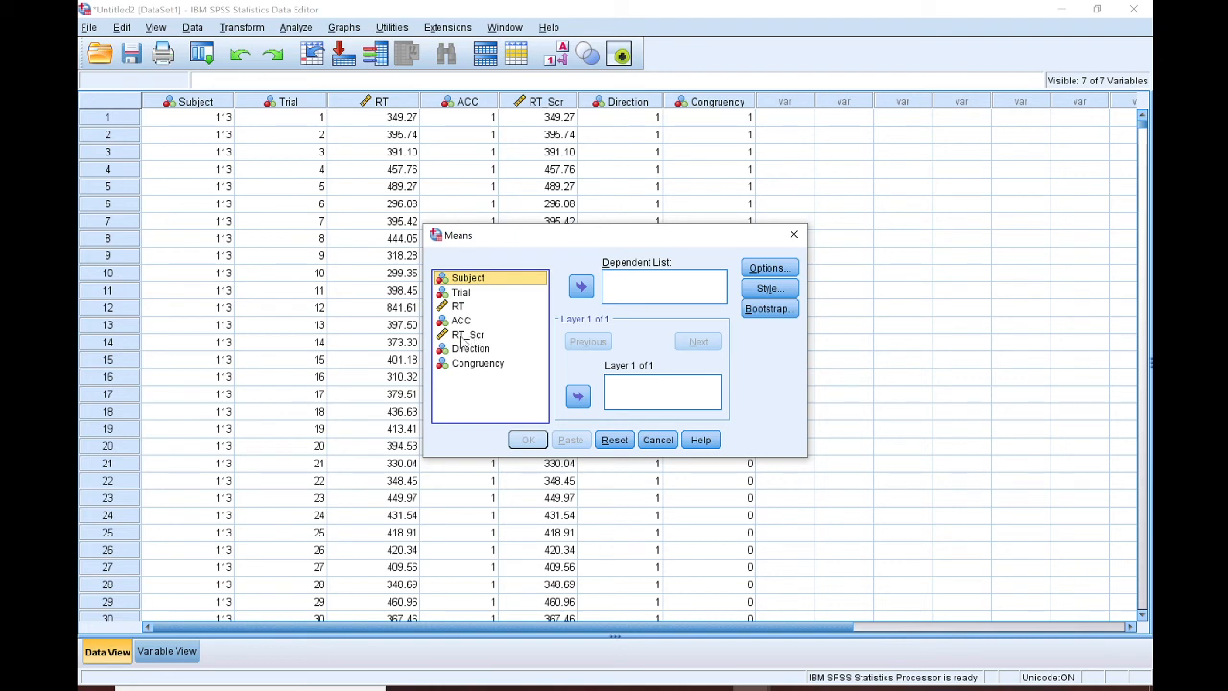
{"action": "left_click_drag", "start_coordinate": [468, 335], "coordinate": [648, 286]}
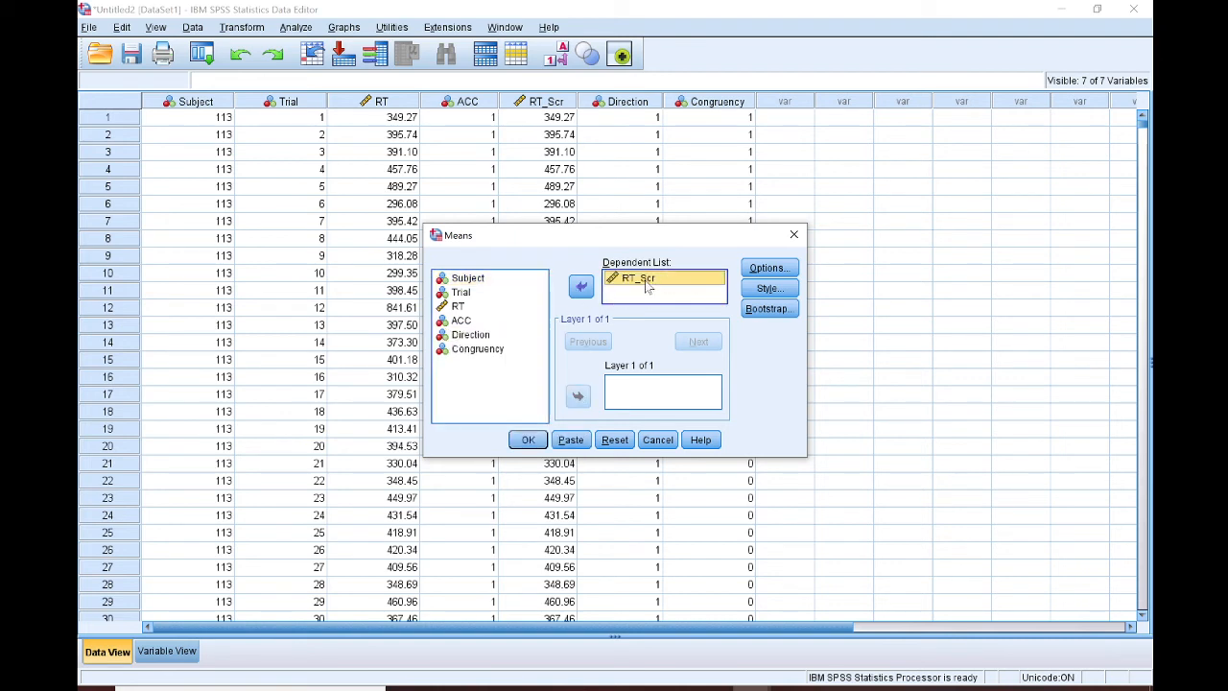
Place Direction in layer 1 and Congruency in layer 2, and run the layered Means analysis.
{"action": "left_click_drag", "start_coordinate": [470, 335], "coordinate": [626, 385]}
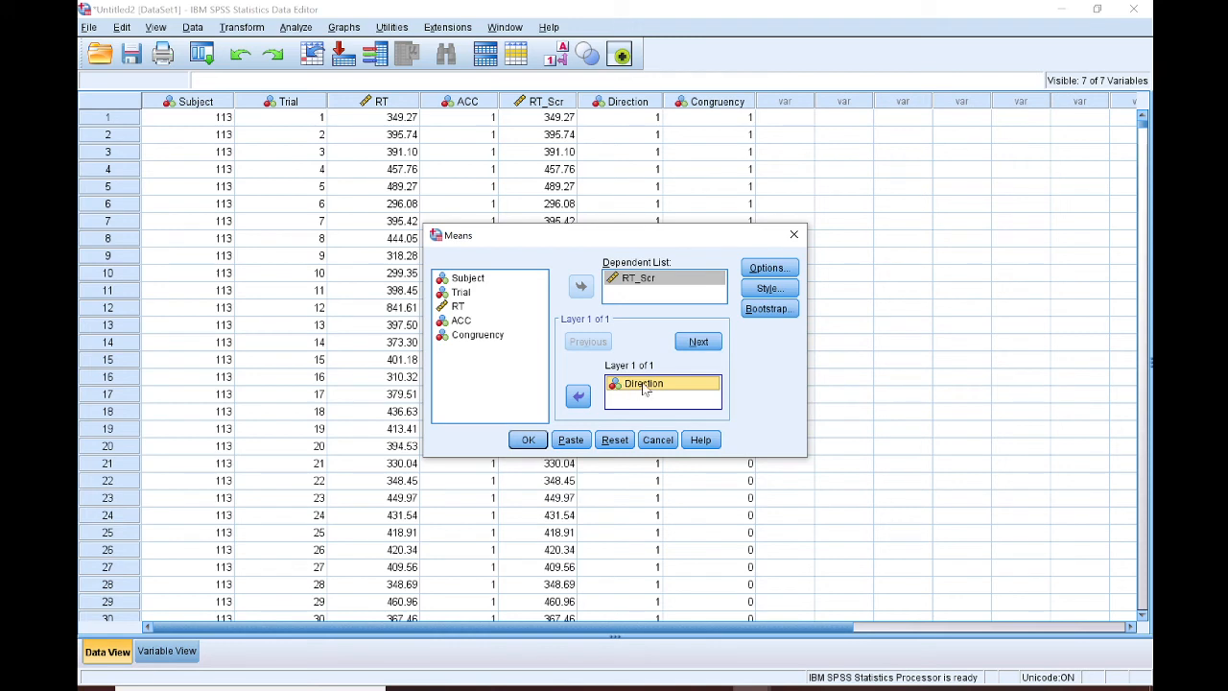
{"action": "left_click", "coordinate": [700, 344]}
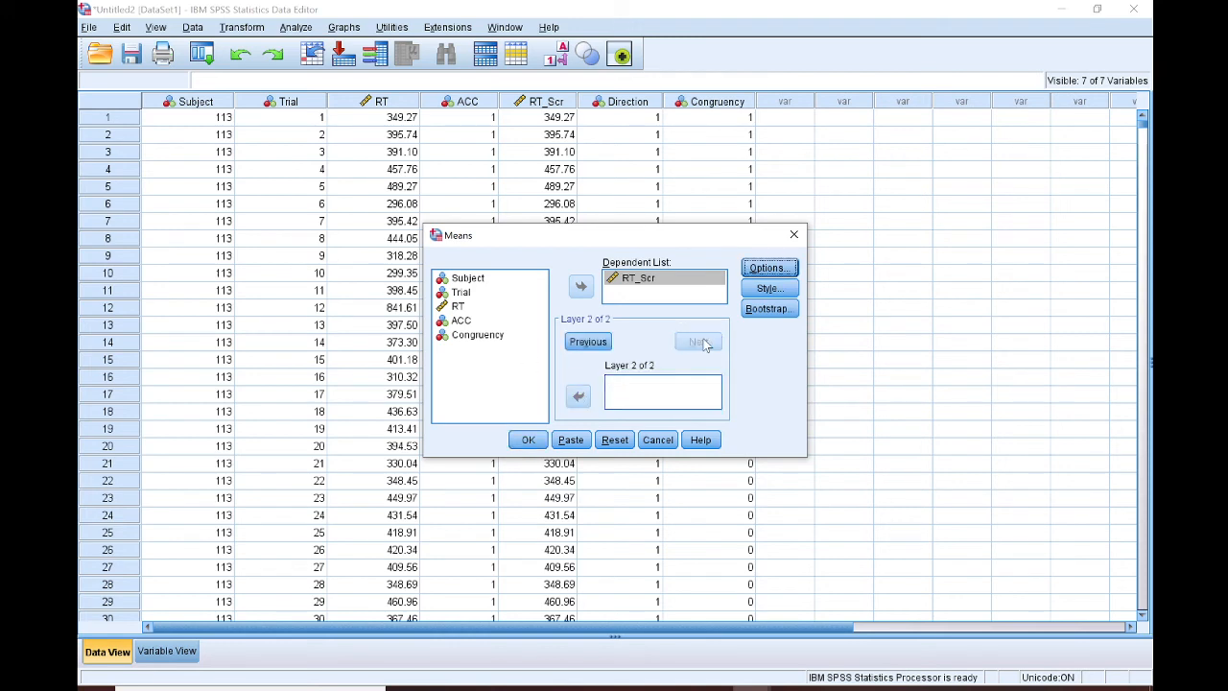
{"action": "left_click_drag", "start_coordinate": [458, 344], "coordinate": [628, 386]}
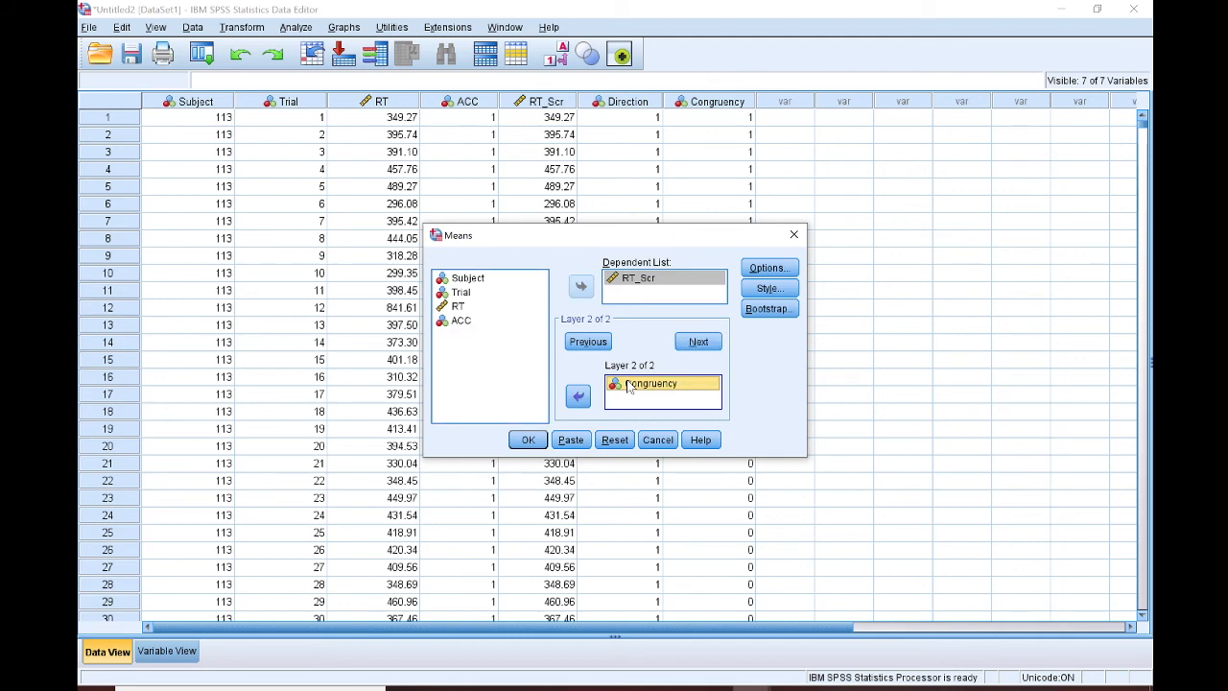
{"action": "left_click", "coordinate": [536, 445]}
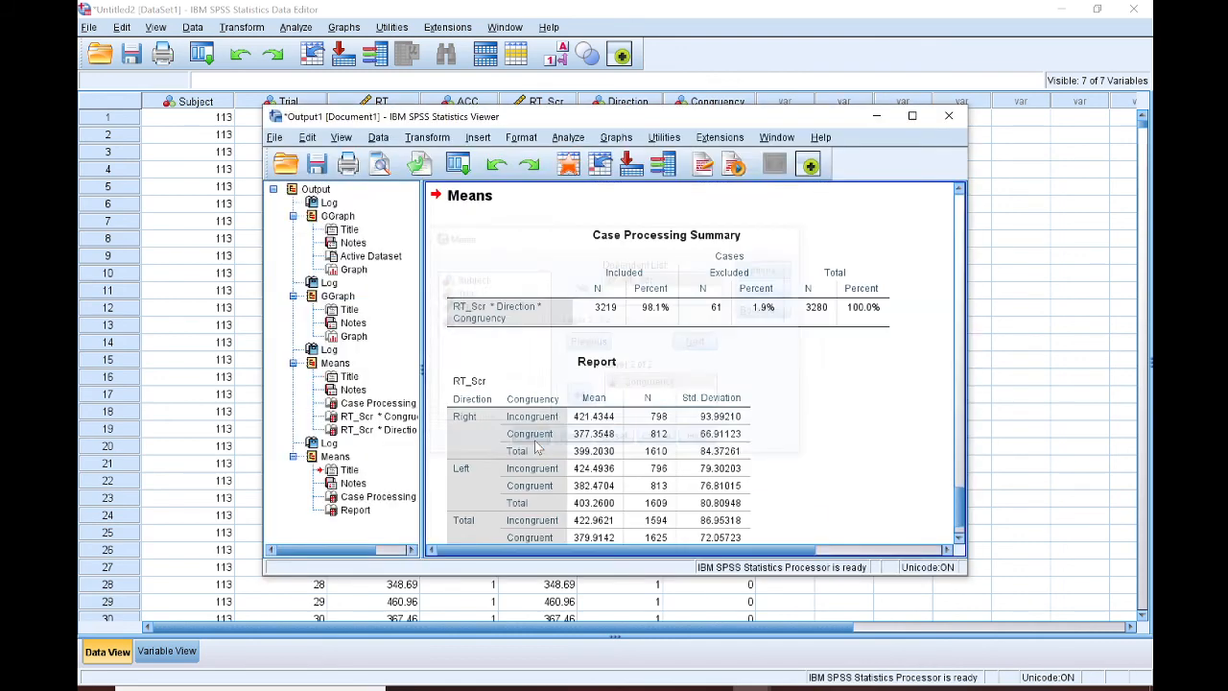
Examine the Means report of RT_Scr for each combination of Direction and Congruency.
{"action": "scroll", "coordinate": [816, 399], "scroll_direction": "down", "scroll_amount": 2}
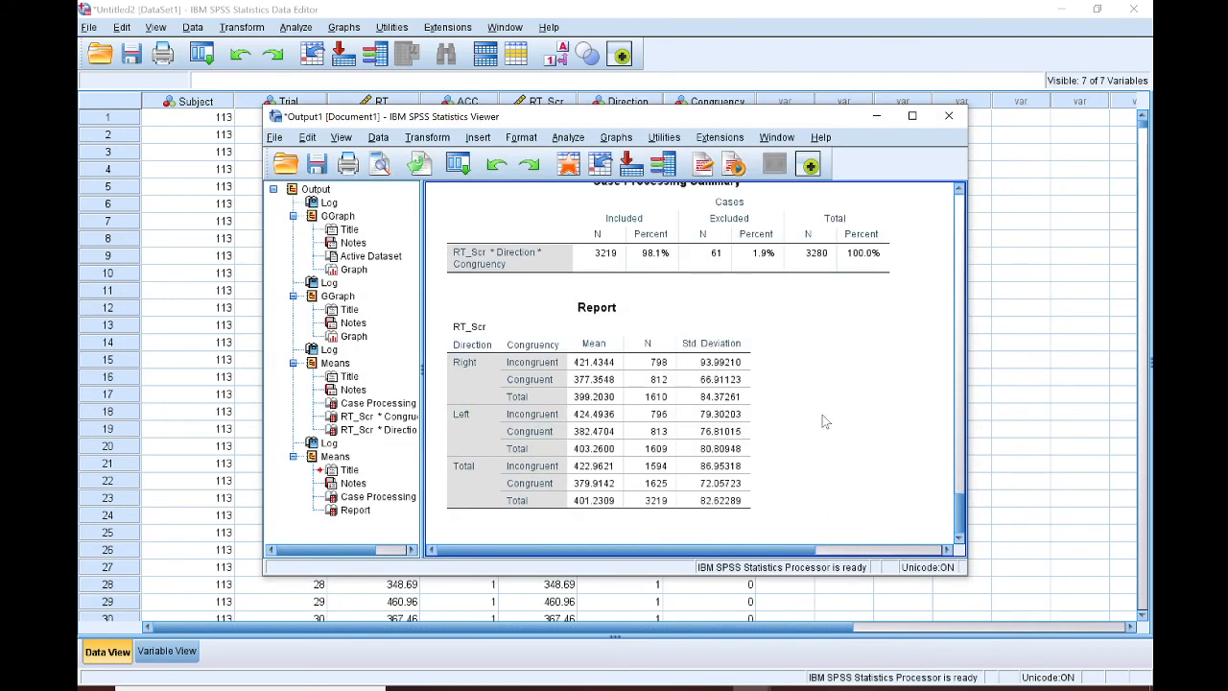
{"action": "left_click", "coordinate": [731, 367]}
{"action": "left_click_drag", "start_coordinate": [964, 509], "coordinate": [965, 516]}
{"action": "scroll", "coordinate": [859, 449], "scroll_direction": "up", "scroll_amount": 5}
{"action": "scroll", "coordinate": [864, 455], "scroll_direction": "down", "scroll_amount": 5}
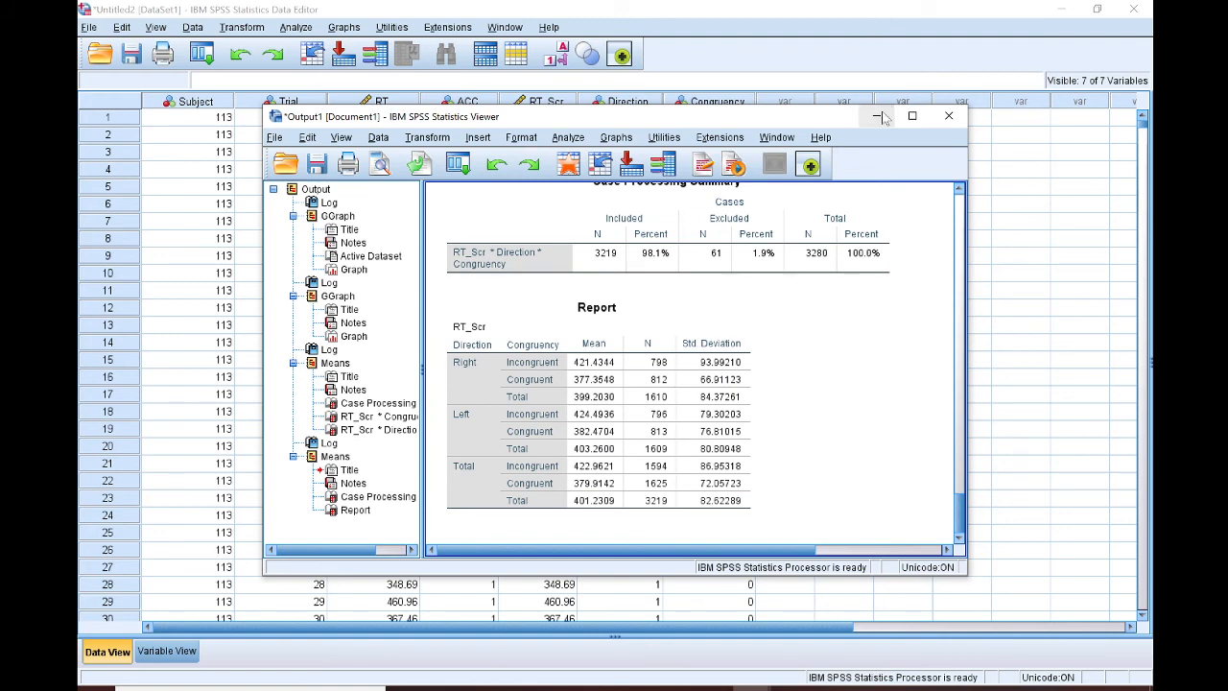
{"action": "scroll", "coordinate": [801, 432], "scroll_direction": "up", "scroll_amount": 5}
{"action": "scroll", "coordinate": [835, 422], "scroll_direction": "down", "scroll_amount": 5}
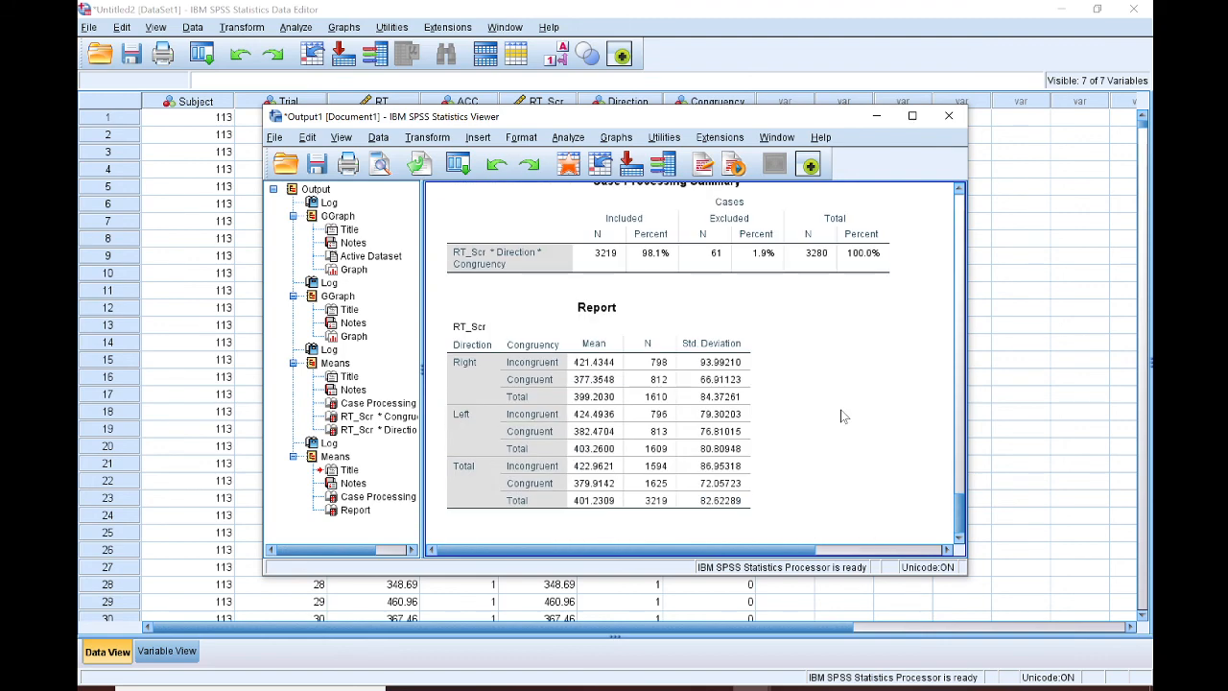
Minimize the output and look through the dataset's trial rows, checking the Direction and Congruency codes.
{"action": "left_click", "coordinate": [878, 116]}
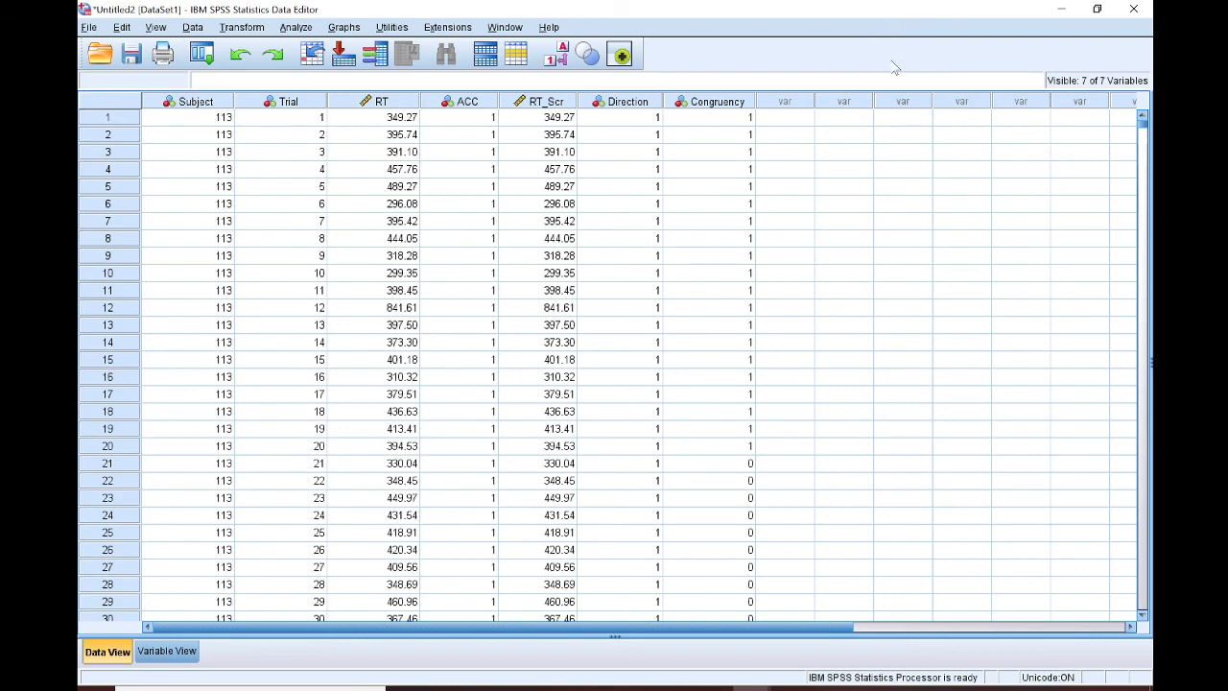
{"action": "scroll", "coordinate": [809, 332], "scroll_direction": "down", "scroll_amount": 12}
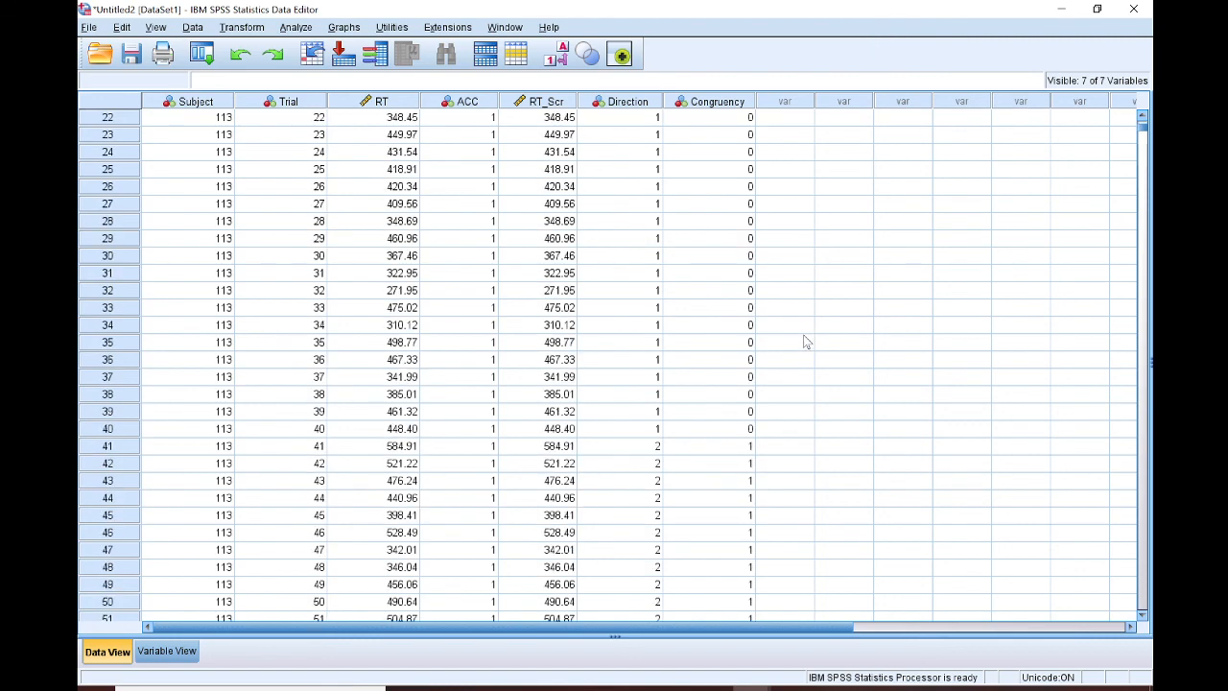
{"action": "scroll", "coordinate": [806, 343], "scroll_direction": "up", "scroll_amount": 7}
{"action": "scroll", "coordinate": [806, 342], "scroll_direction": "up", "scroll_amount": 5}
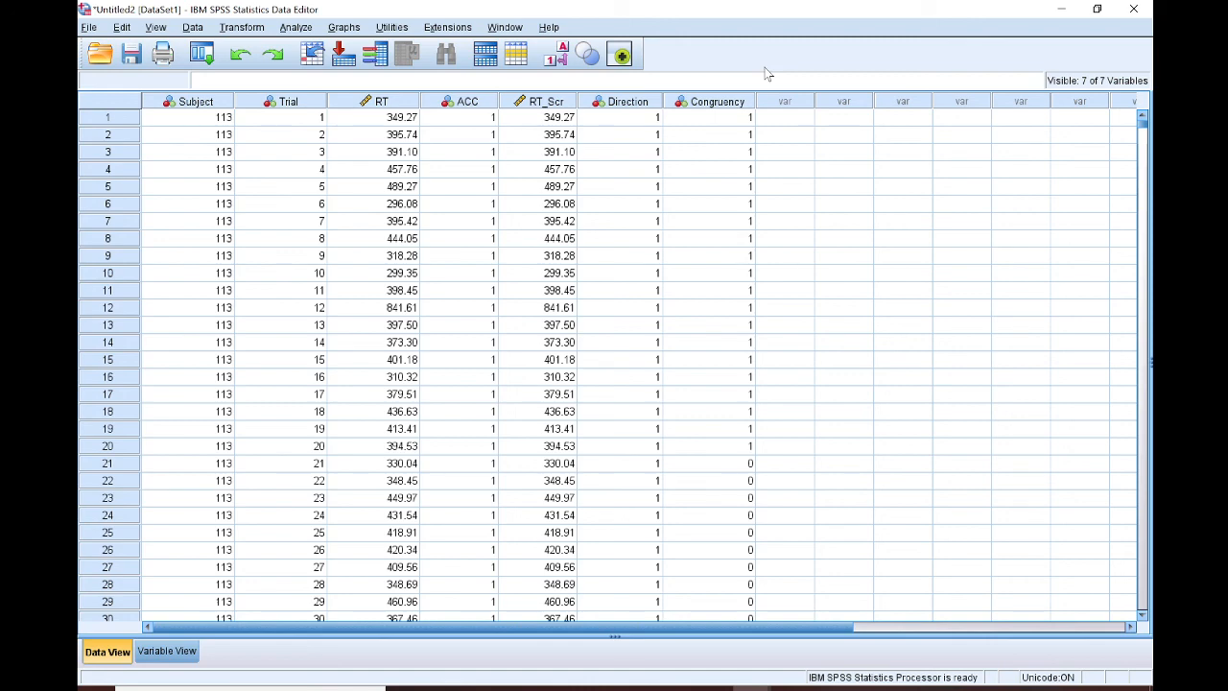
{"action": "left_click", "coordinate": [693, 687]}
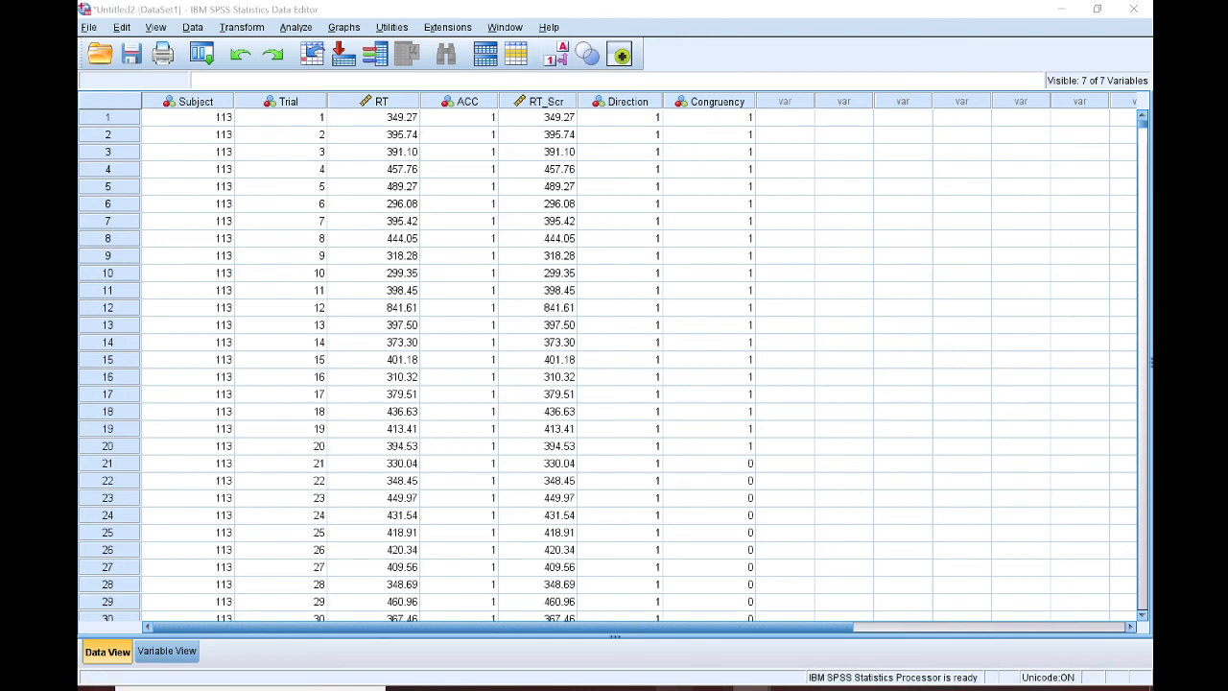